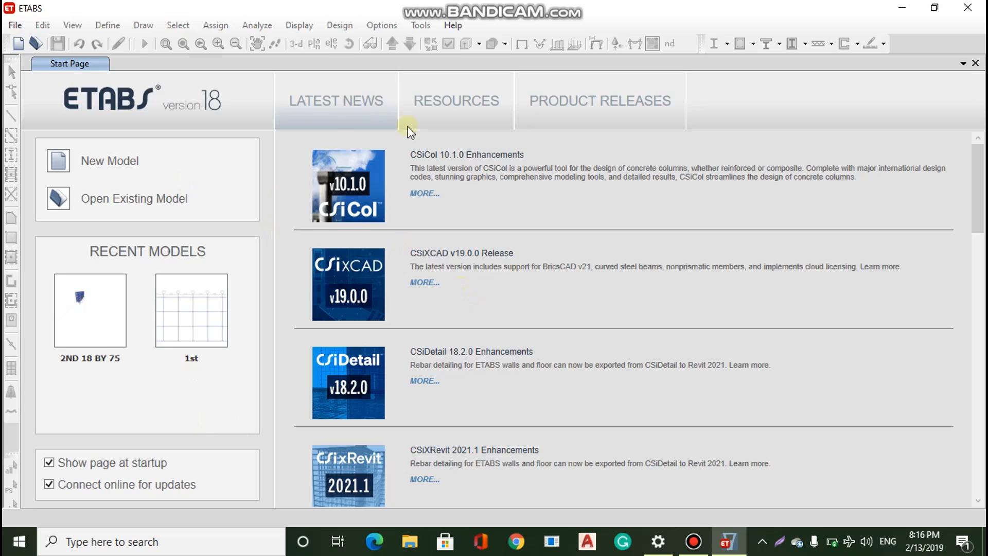
left_click(902, 7)
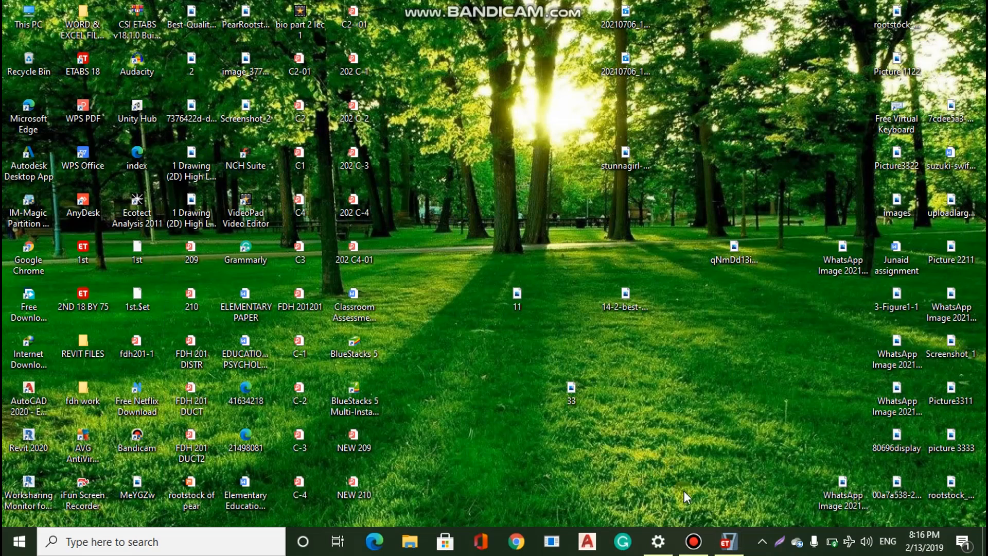
left_click(728, 541)
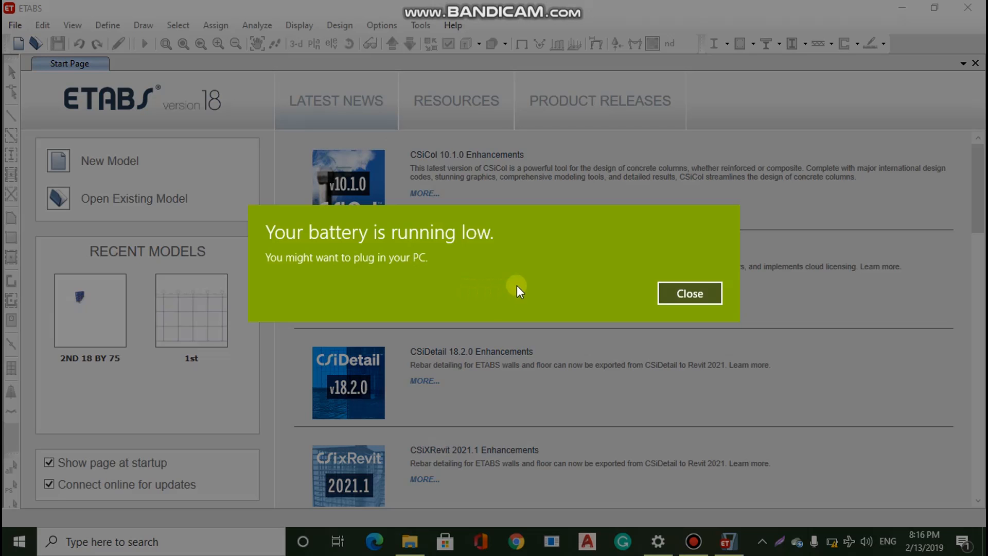
left_click(671, 294)
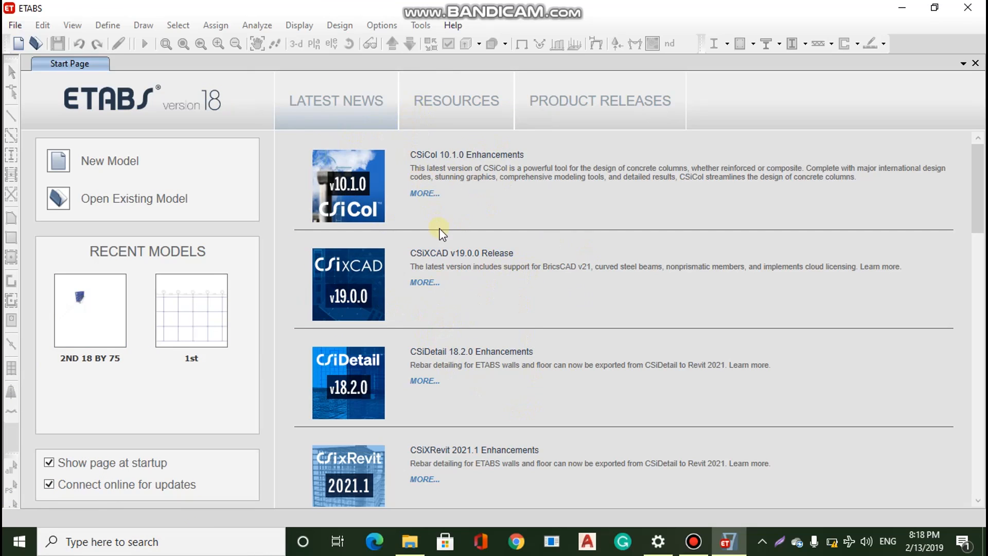
Look through the start page's Resources with its Watch & Learn tutorials, the Product Releases and the Latest News
left_click(469, 108)
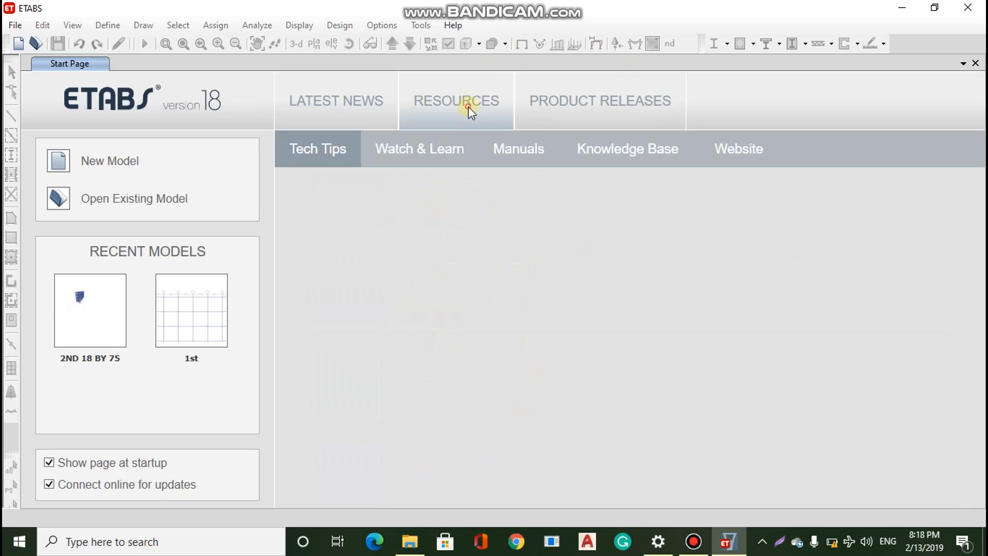
left_click(447, 143)
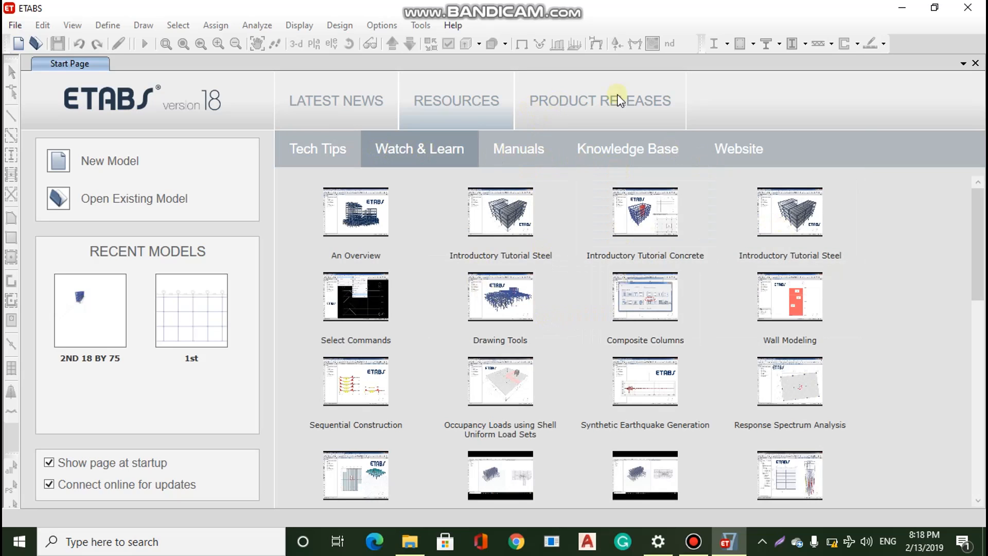
left_click(622, 114)
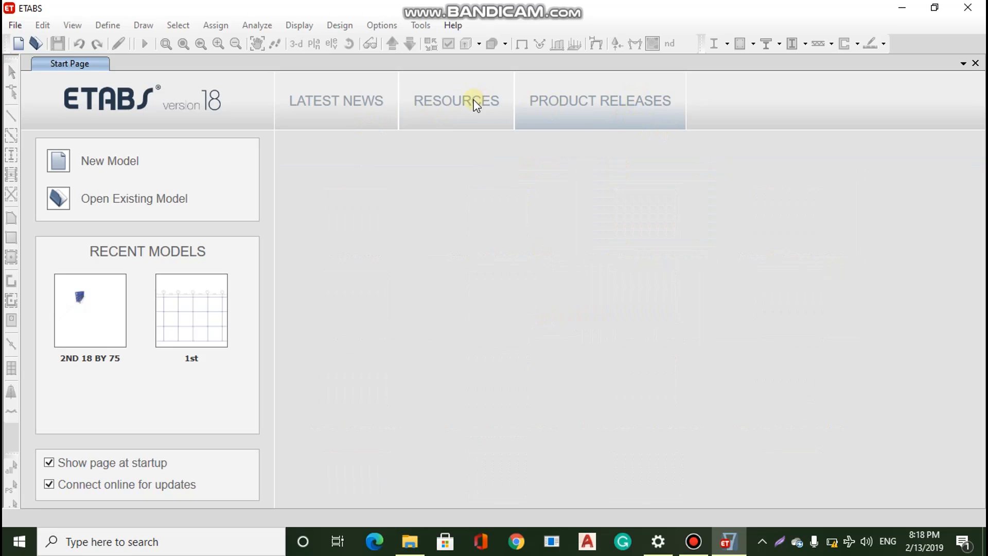
left_click(376, 102)
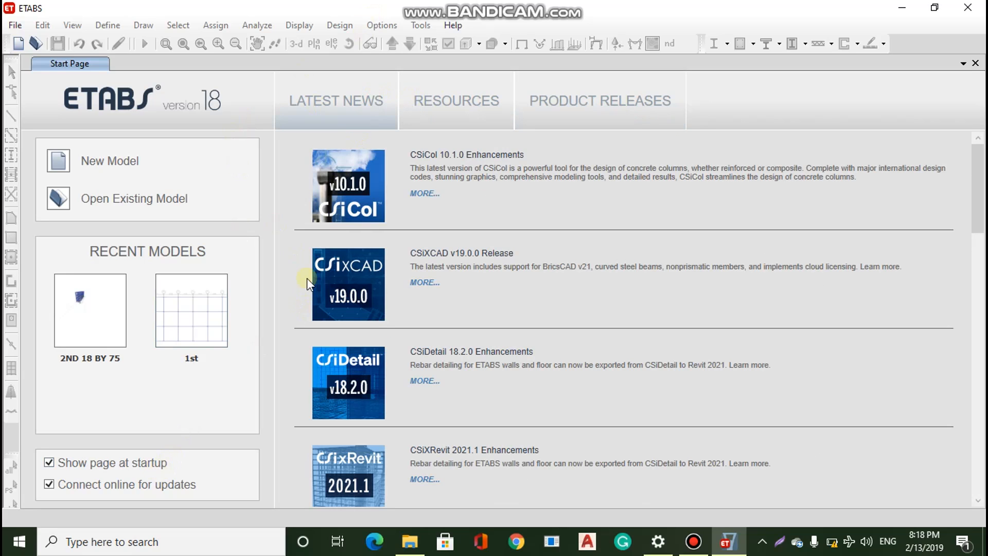
left_click(50, 463)
left_click(50, 462)
left_click(49, 484)
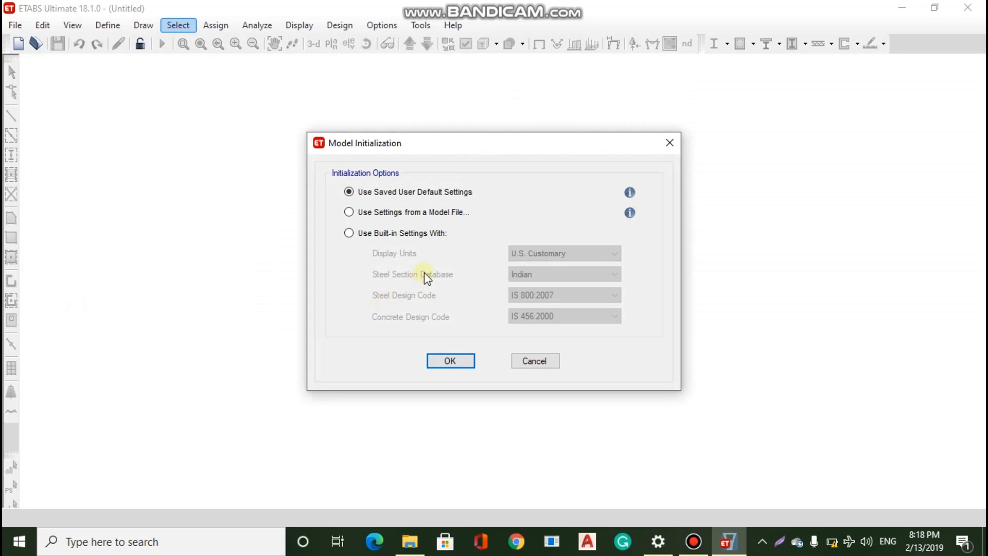
Create a Grid Only model from saved user default settings, with 4 by 4 grid lines at 24 ft and four 12 ft stories
left_click(452, 360)
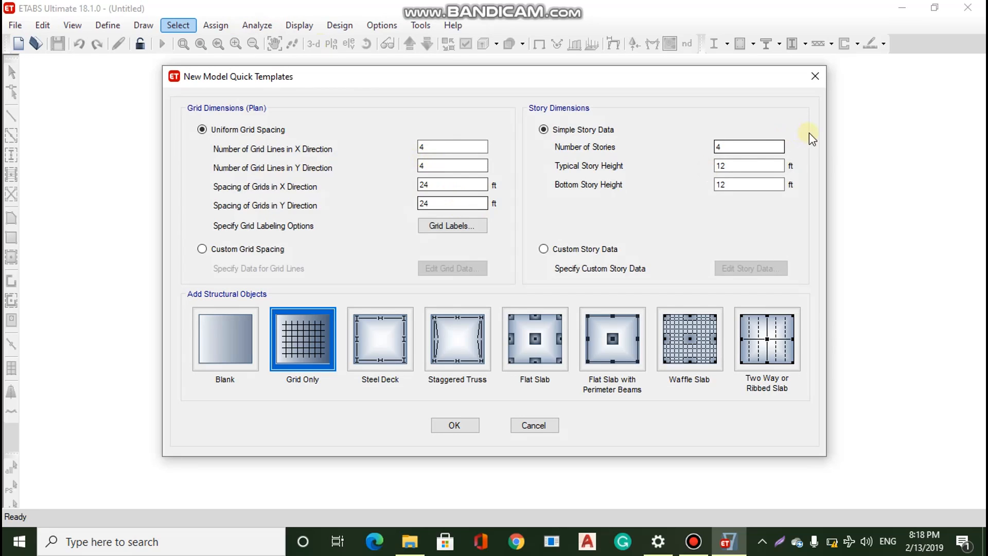
left_click(446, 426)
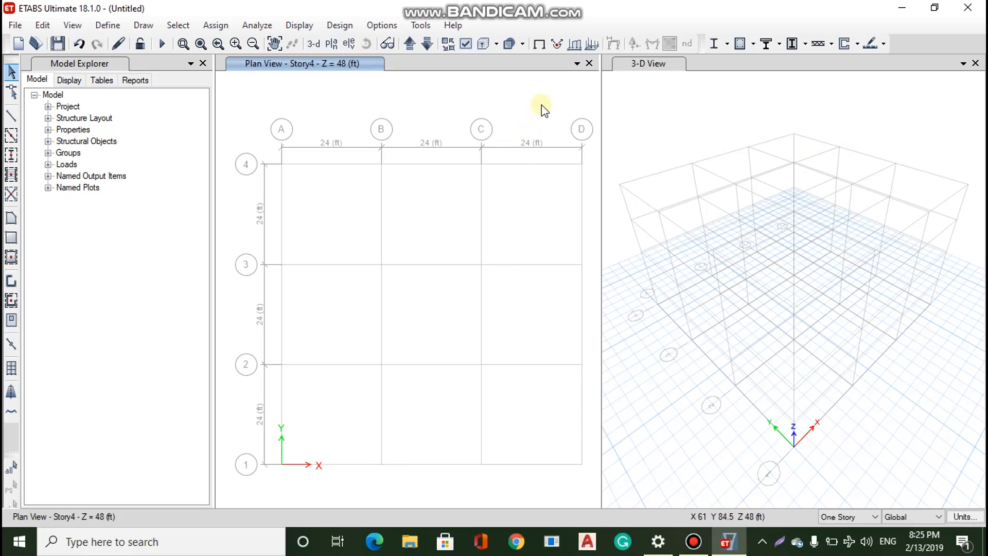
Add a new 3-D view window beneath the plan view and make it the active window
left_click(576, 64)
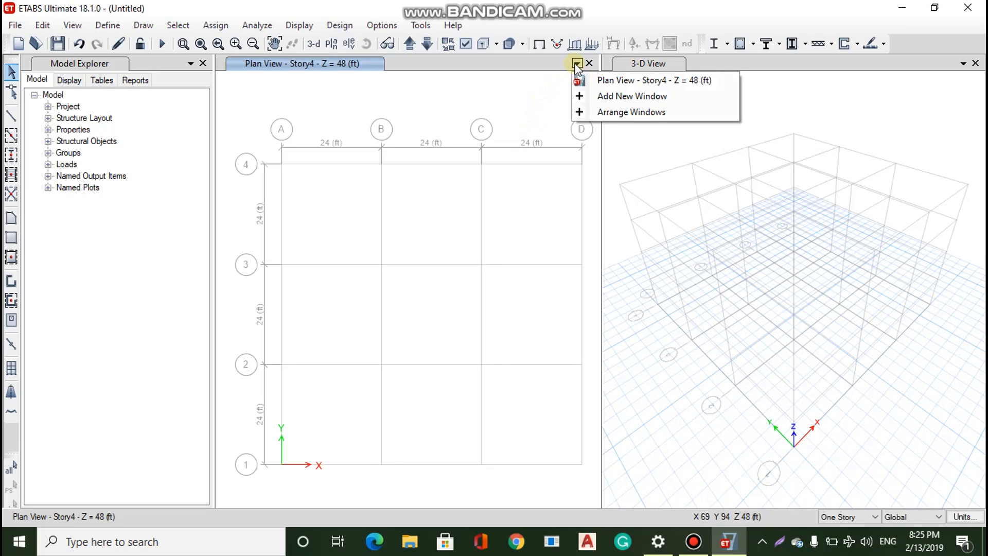
left_click(624, 96)
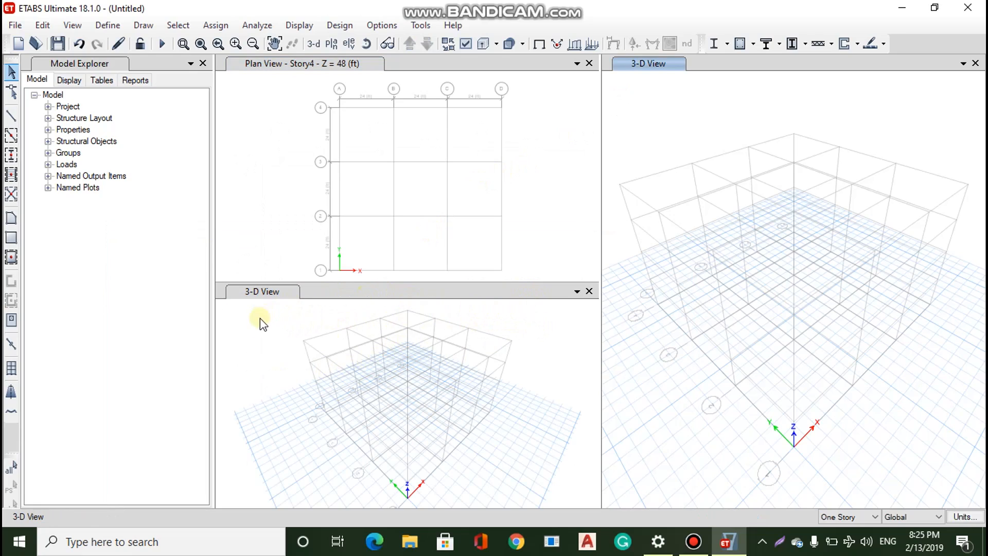
left_click(558, 352)
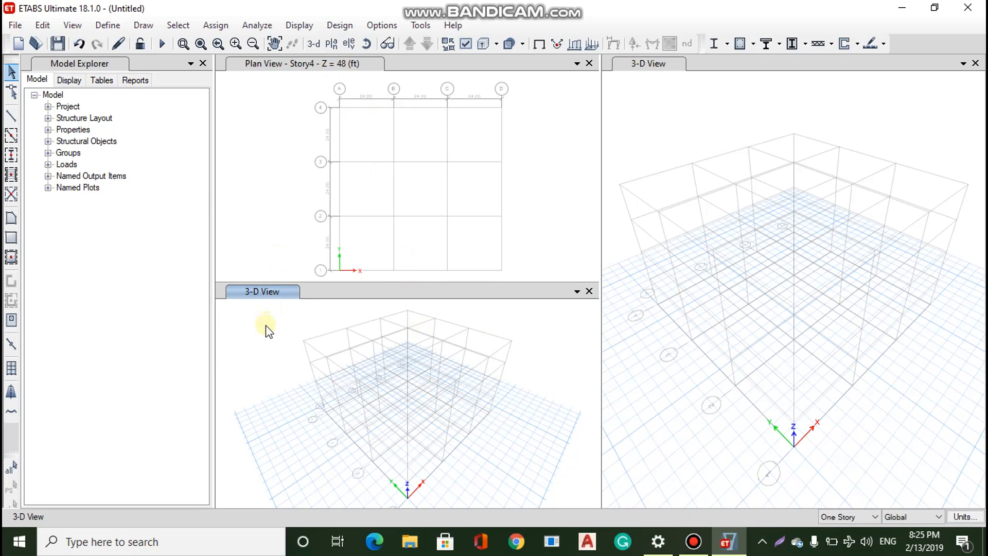
Change the added 3-D view window to the elevation view at grid line A
left_click(350, 44)
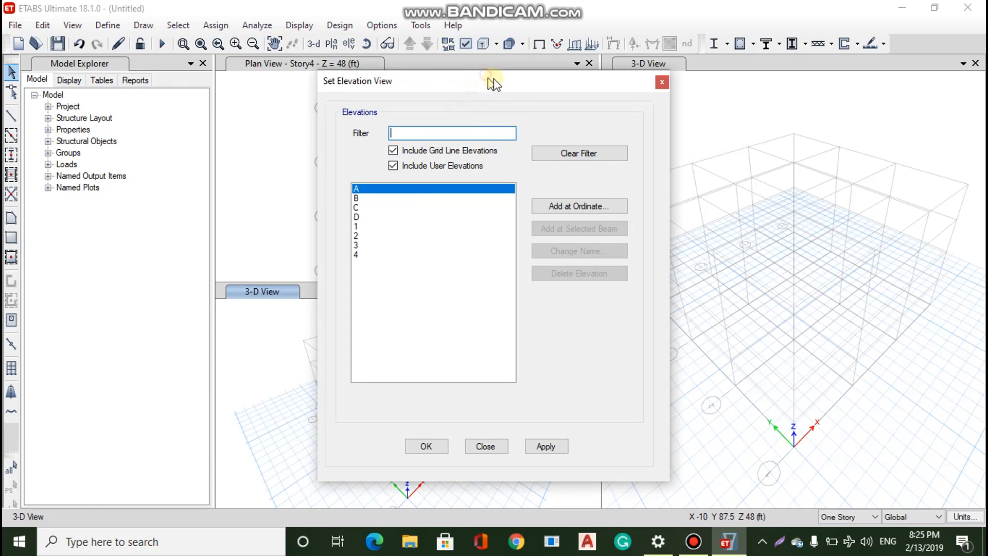
left_click_drag(493, 78, 546, 86)
left_click(415, 225)
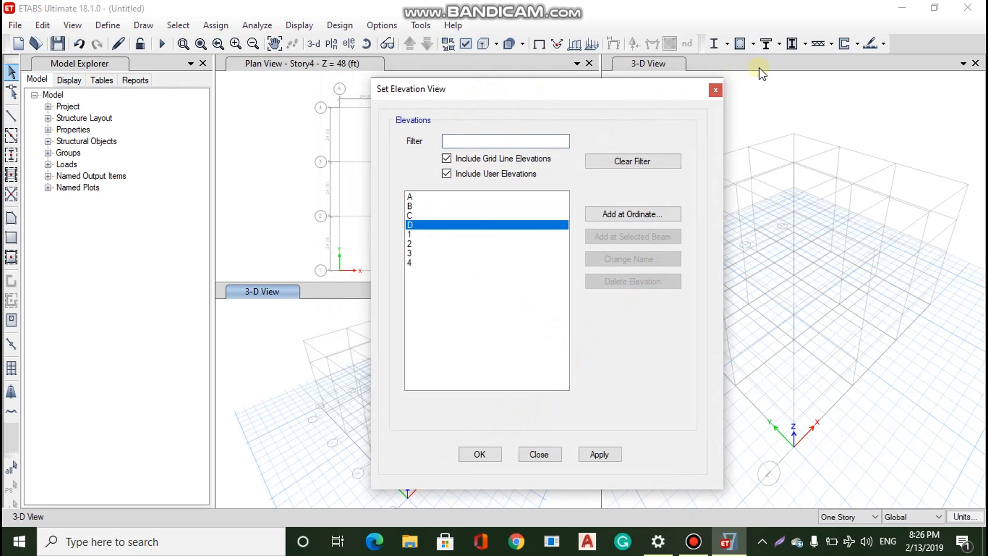
left_click_drag(678, 96, 868, 90)
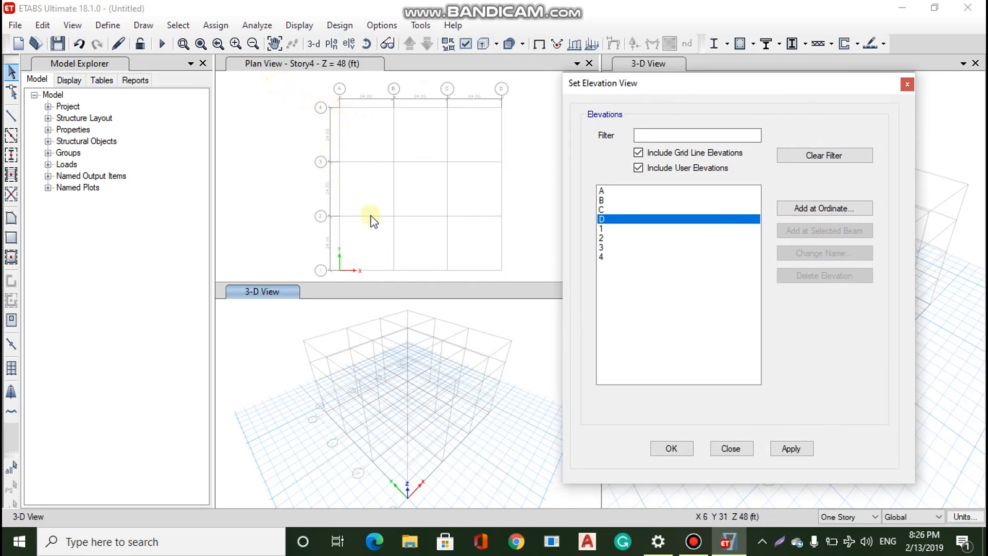
left_click(328, 110)
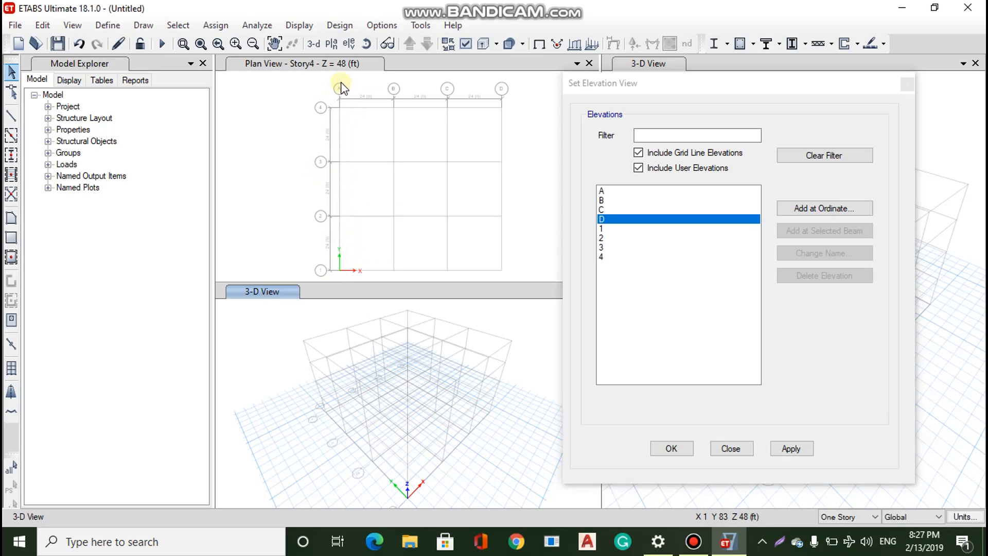
scroll(342, 89, "up", 3)
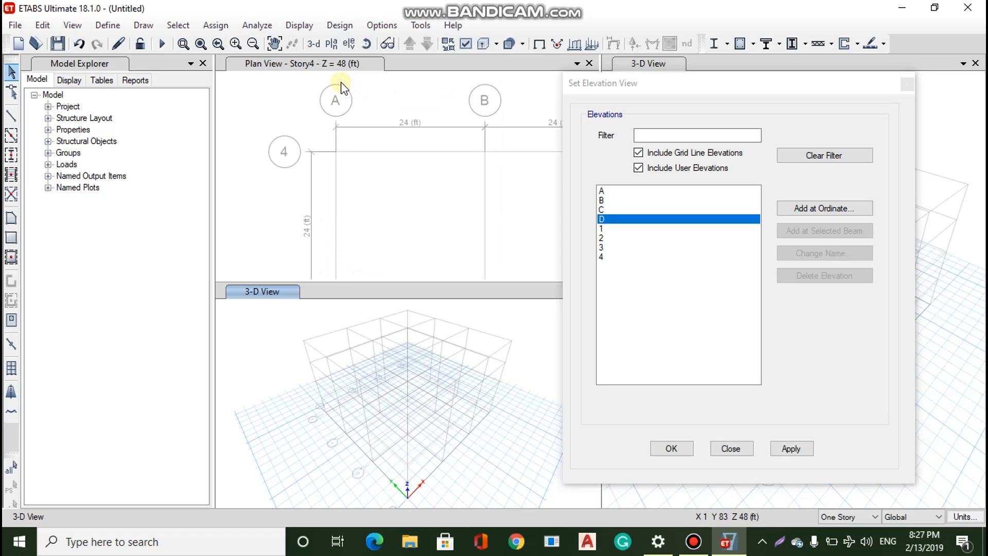
scroll(342, 88, "down", 6)
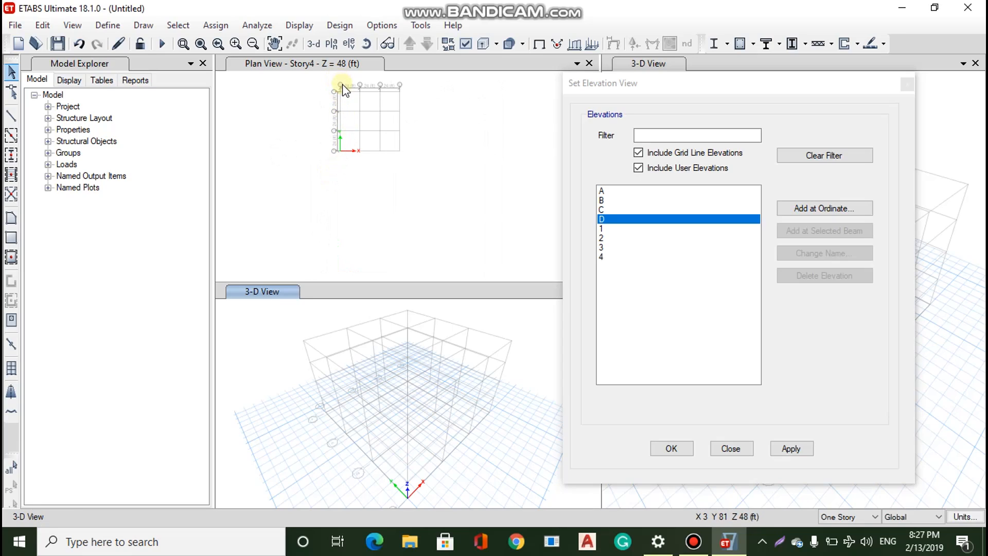
scroll(342, 84, "up", 3)
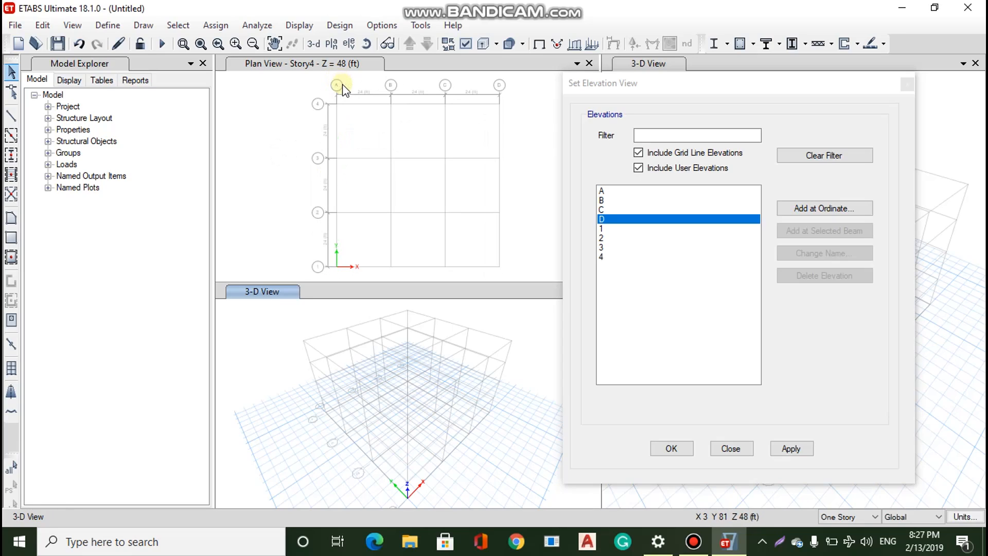
left_click(613, 192)
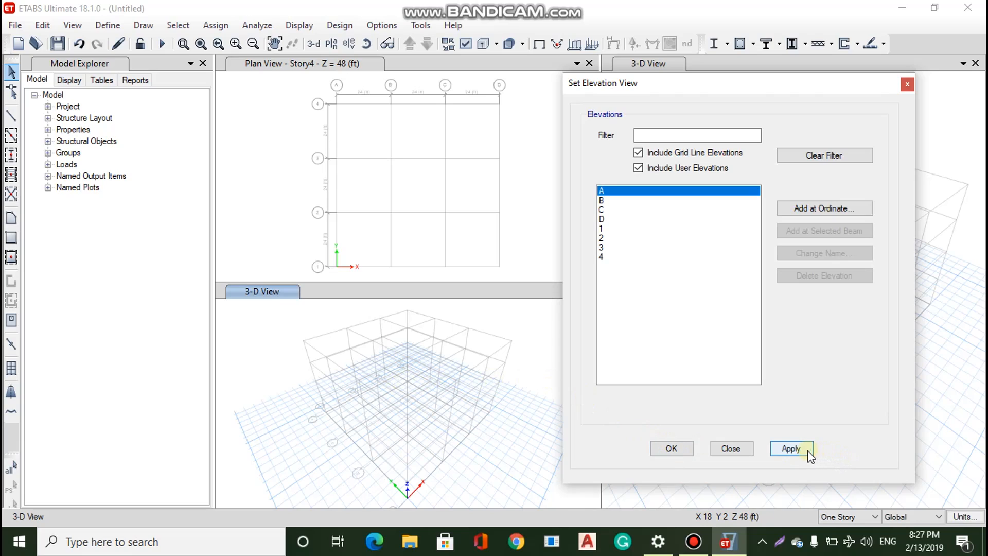
left_click(791, 448)
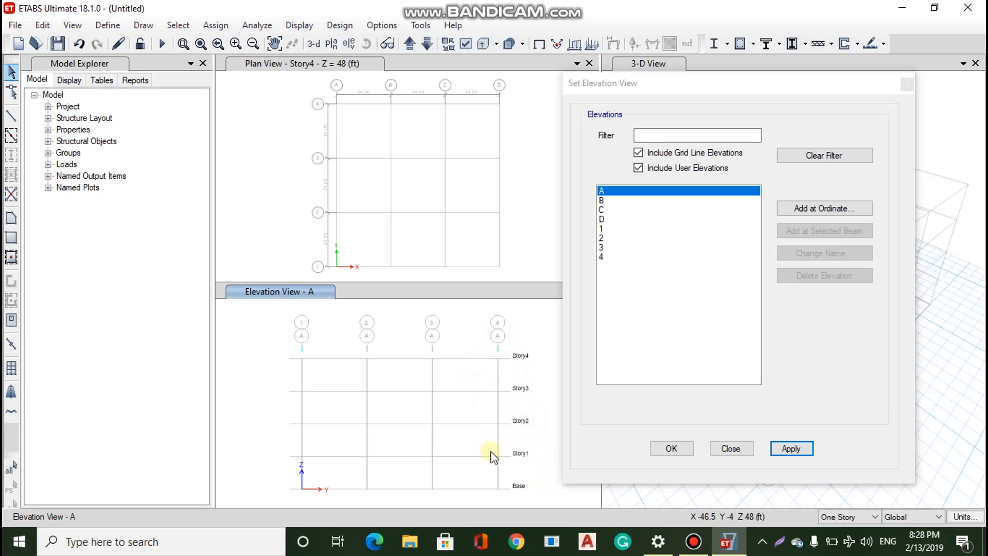
Switch the elevation window to grid line D and finish setting the elevation view
scroll(486, 445, "up", 3)
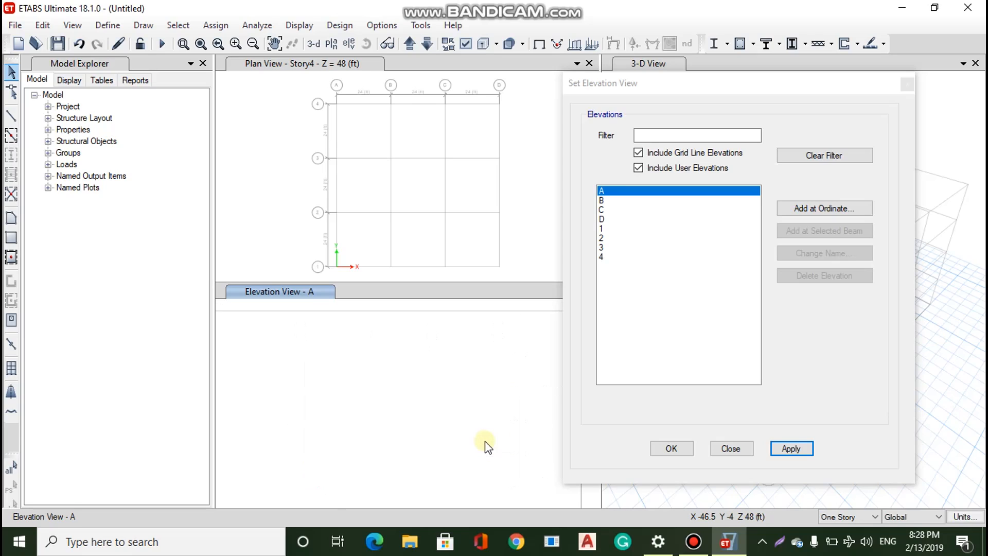
scroll(486, 445, "down", 3)
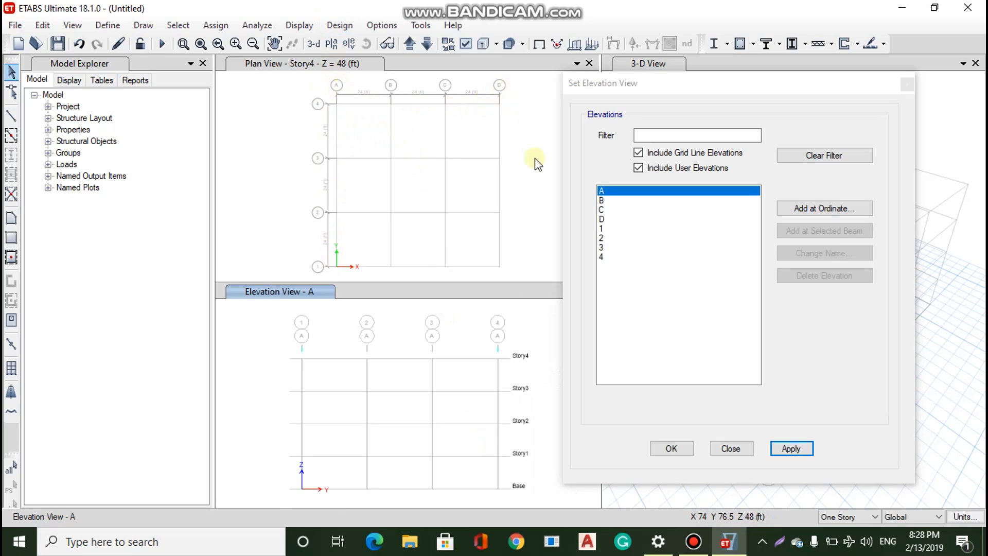
left_click(619, 219)
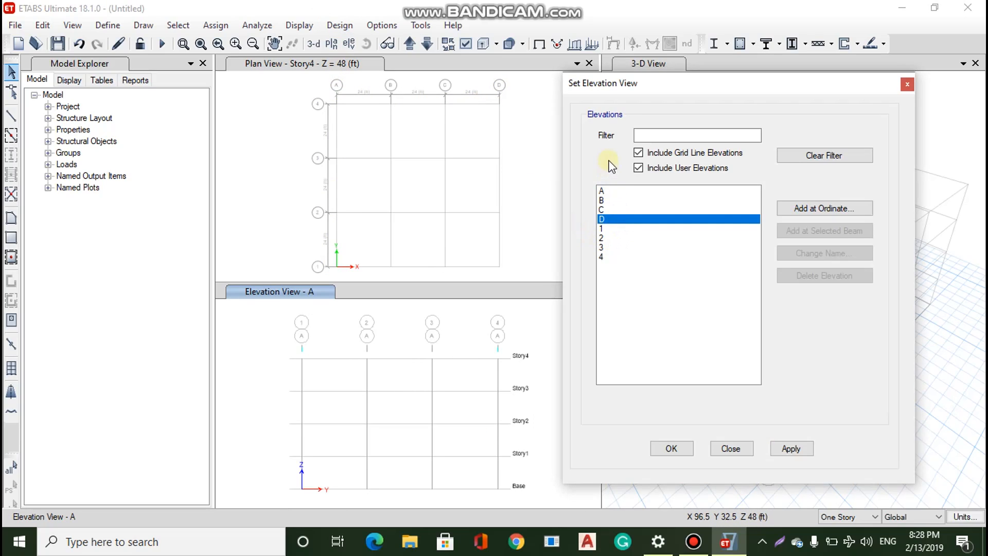
left_click(787, 449)
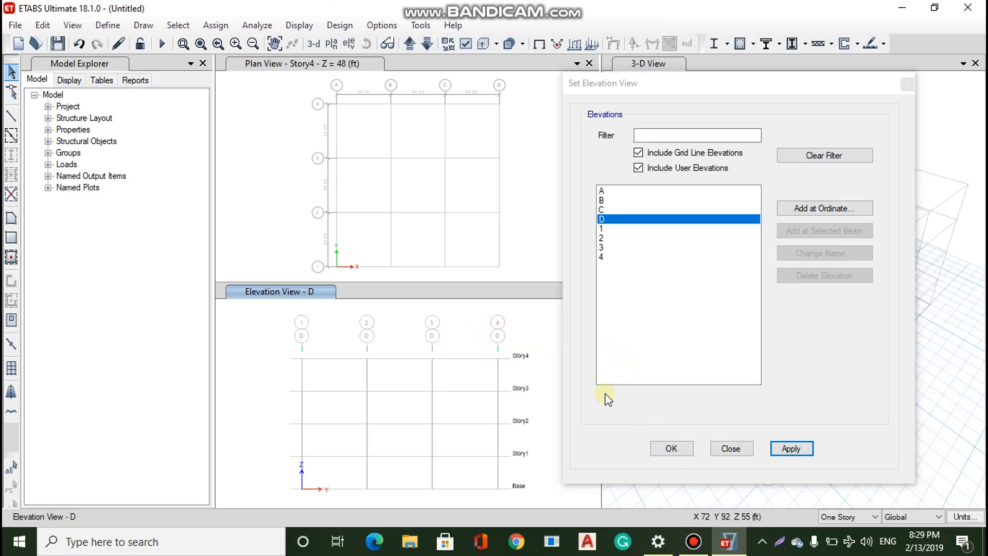
left_click(678, 449)
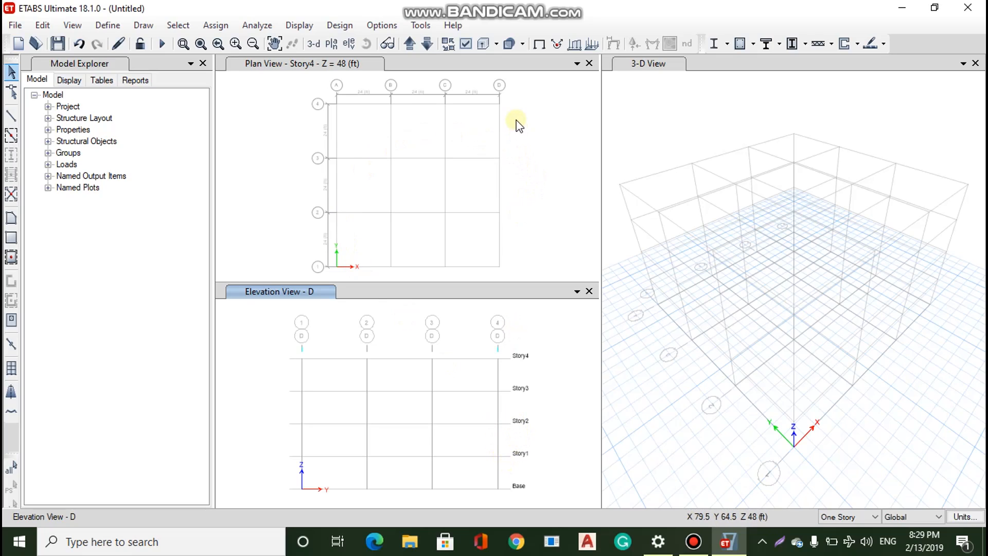
Make the plan window active and set it to show the Story2 level
left_click(517, 132)
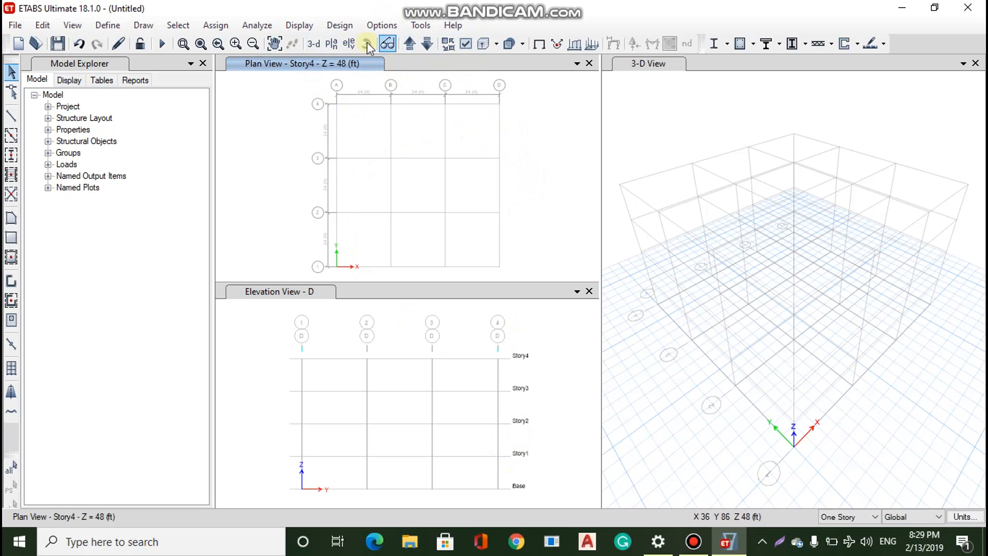
left_click(332, 43)
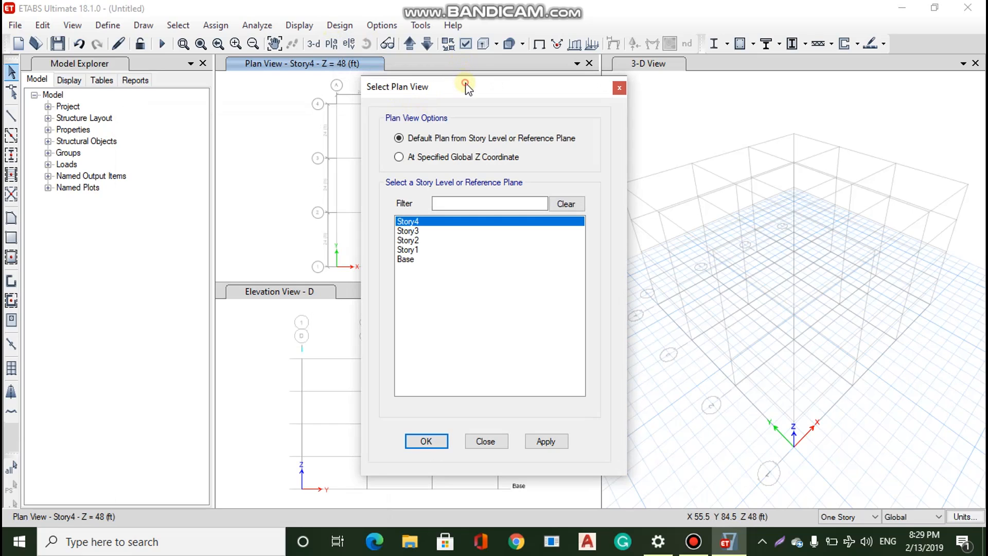
left_click_drag(466, 88, 691, 49)
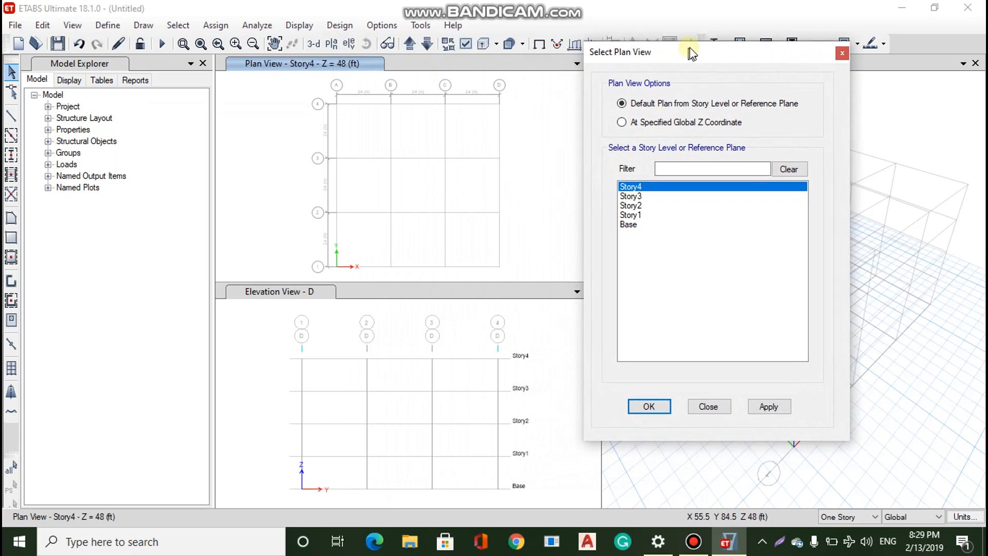
left_click(638, 205)
left_click(651, 406)
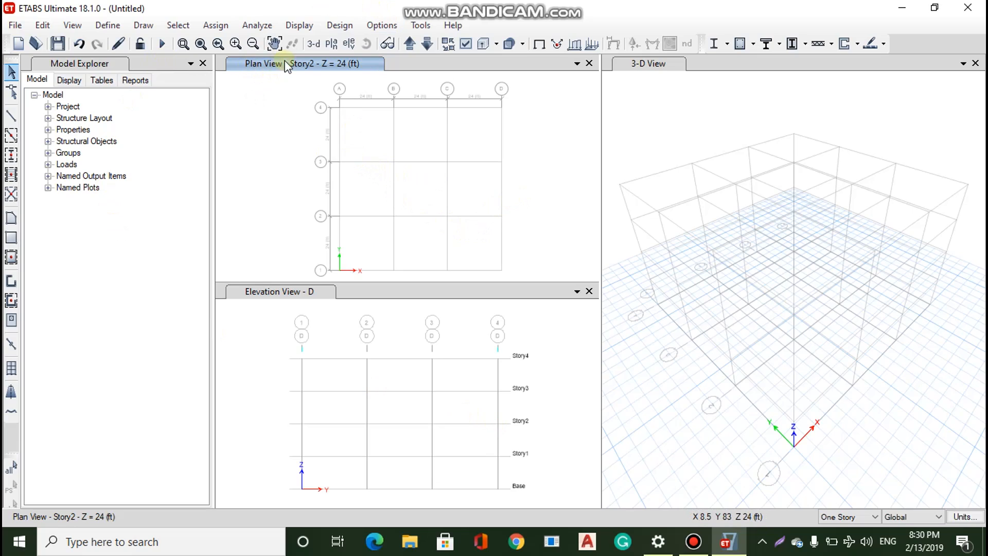
Set the plan window to show the Base level
left_click(329, 46)
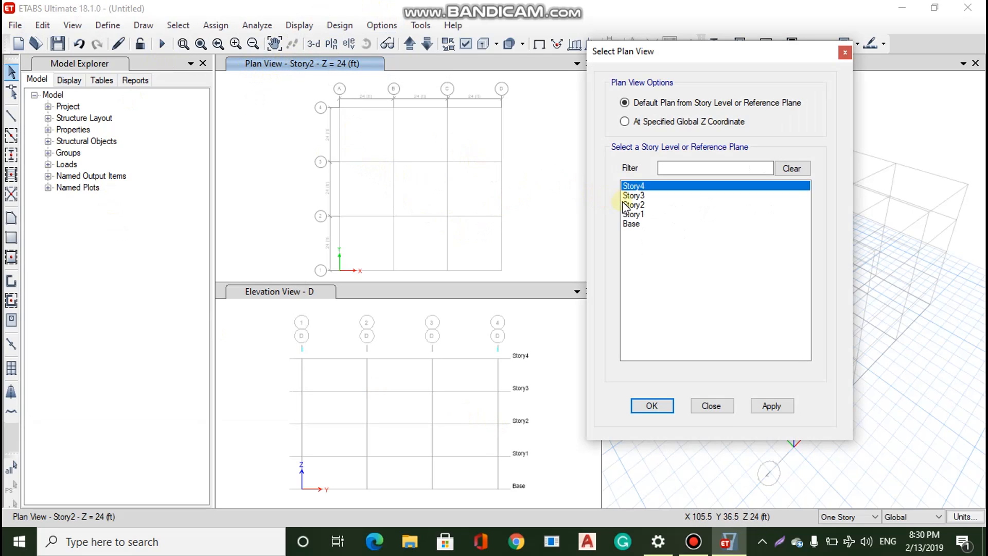
left_click(631, 225)
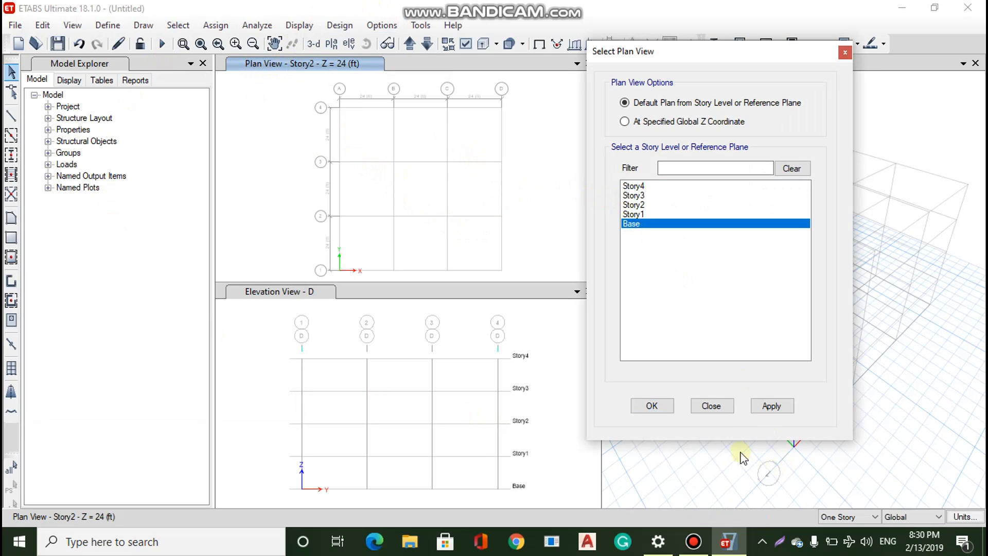
left_click(774, 406)
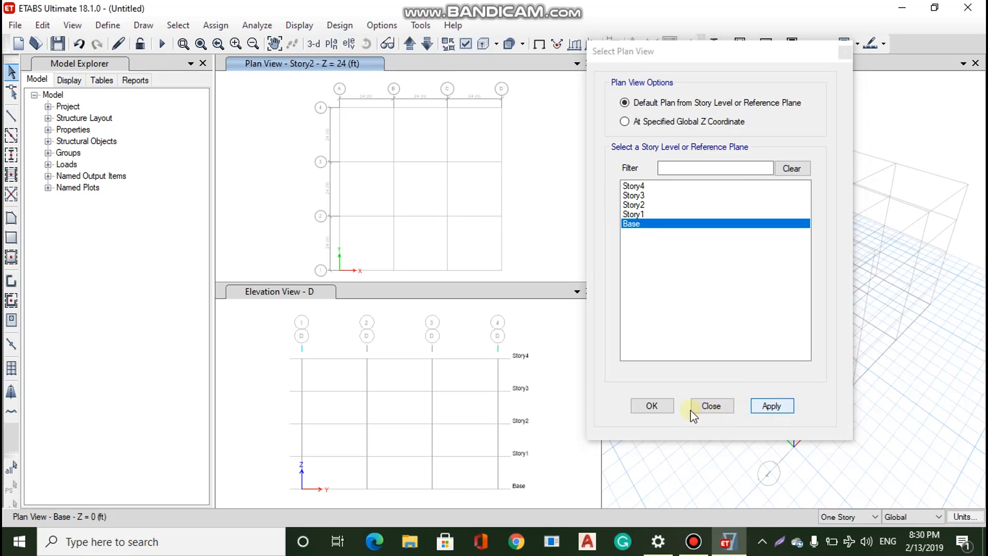
left_click(652, 406)
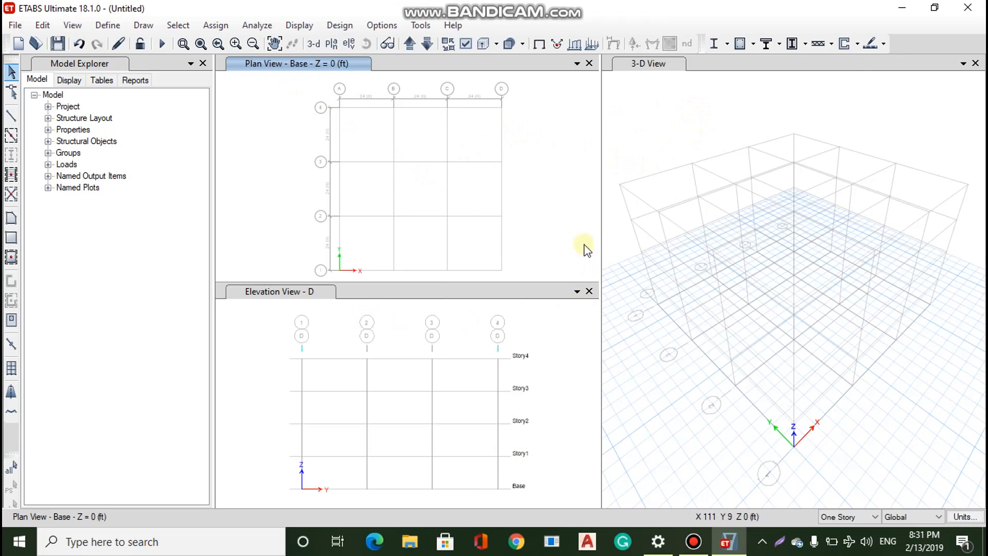
Make the 3-D view window active and rotate the grid model freely in it
left_click(562, 331)
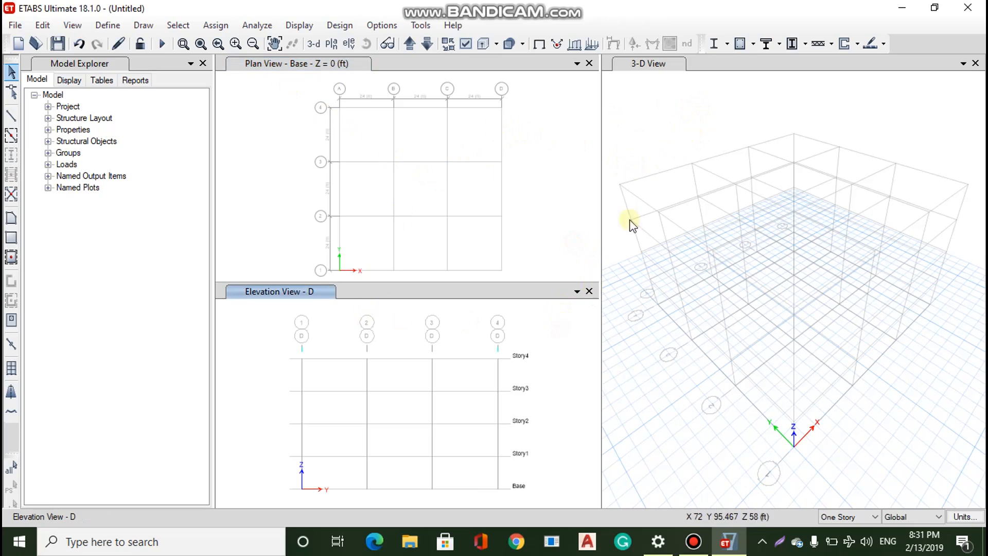
left_click(684, 128)
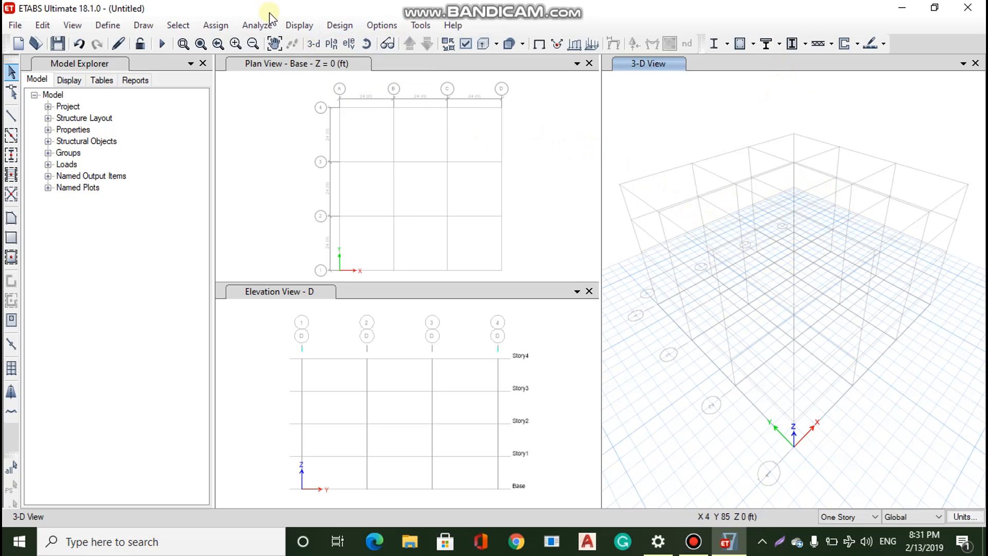
left_click(367, 45)
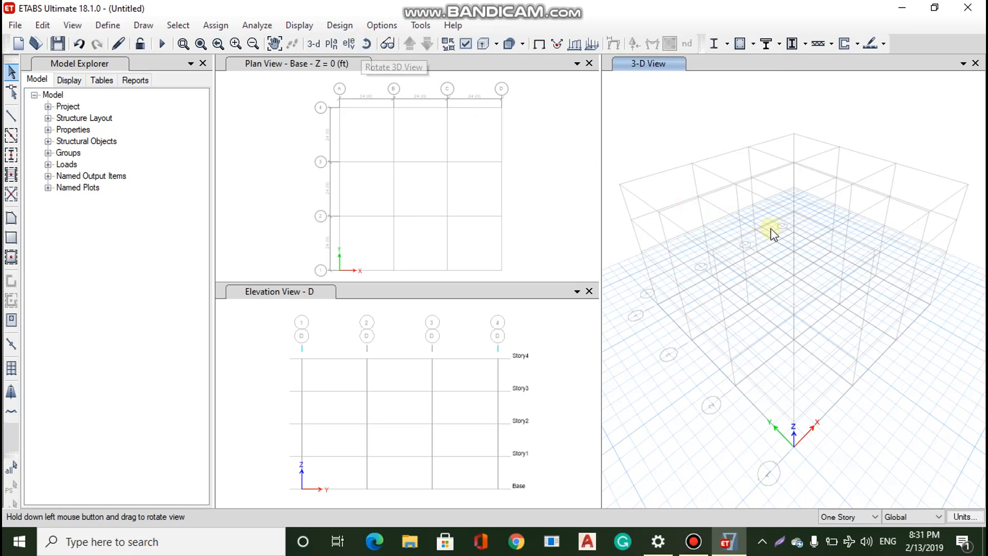
left_click_drag(835, 252, 799, 269)
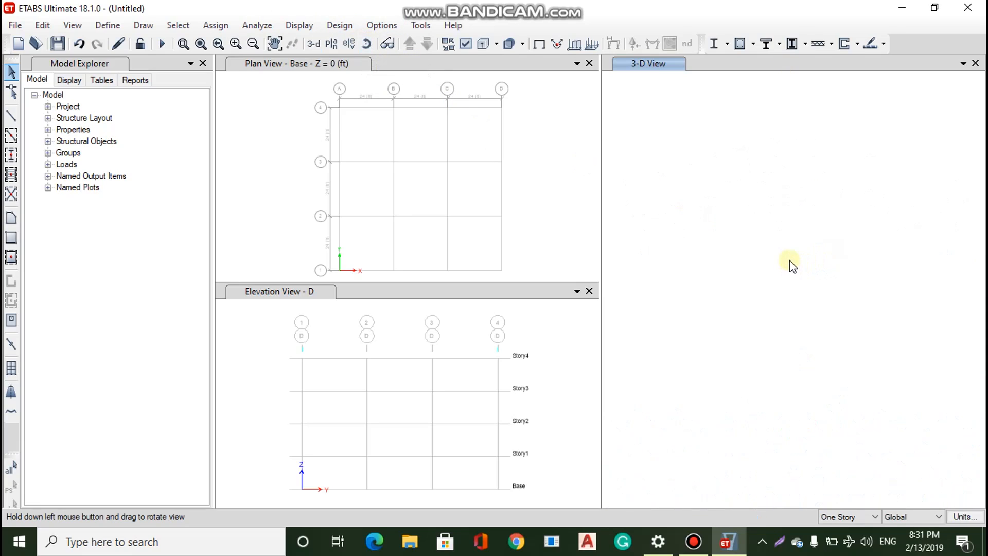
left_click_drag(774, 234, 814, 257)
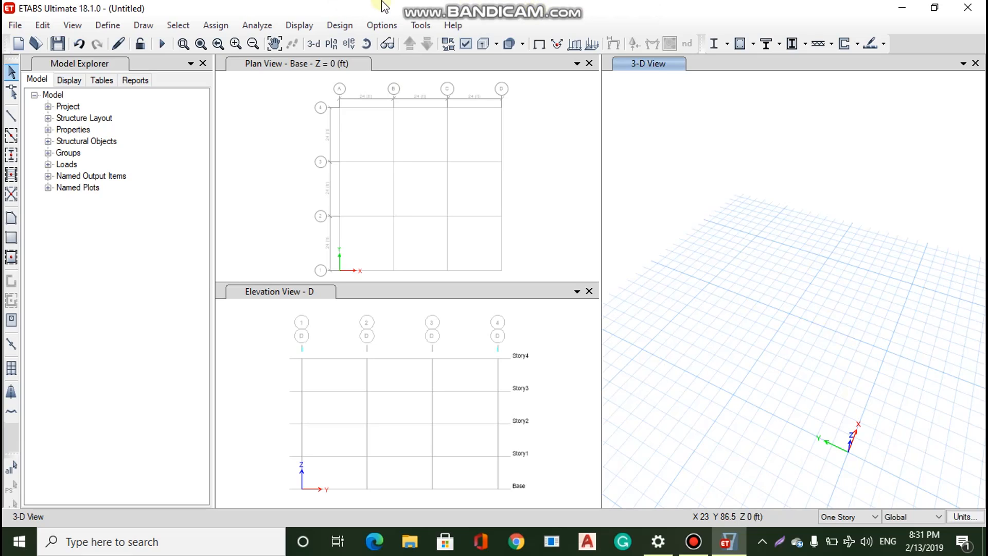
Restore the default 3-D view and rotate it so the origin lies on the far right of the grid
left_click(315, 43)
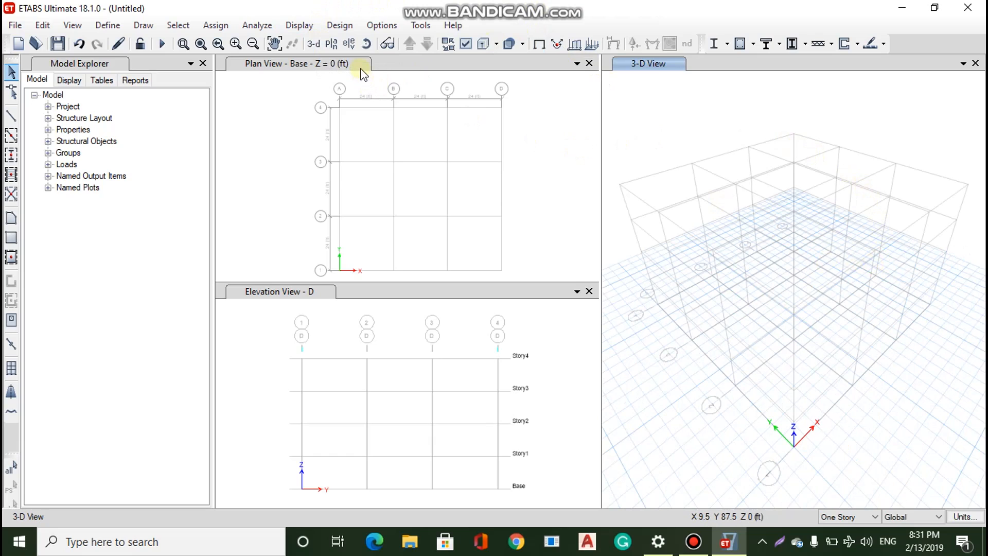
left_click(366, 43)
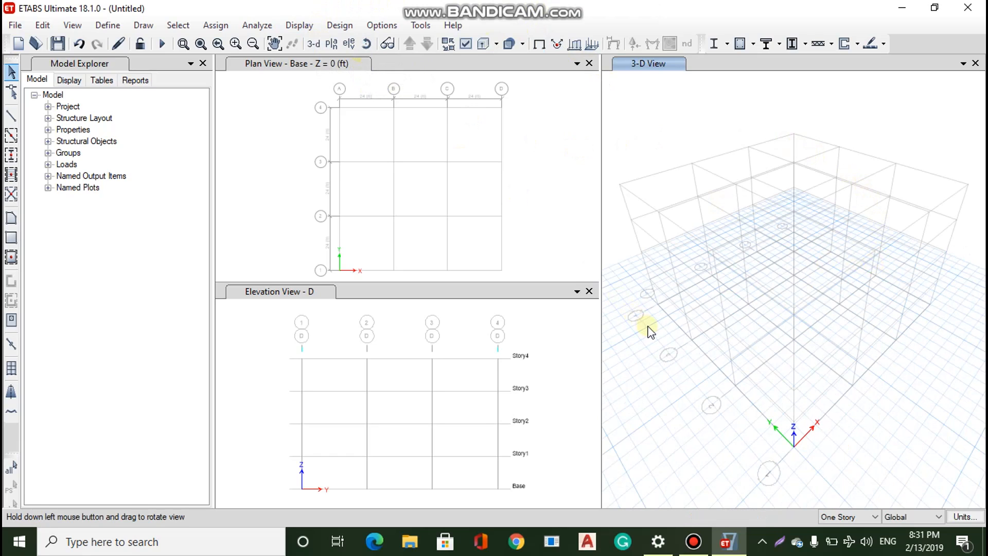
left_click_drag(819, 445, 917, 433)
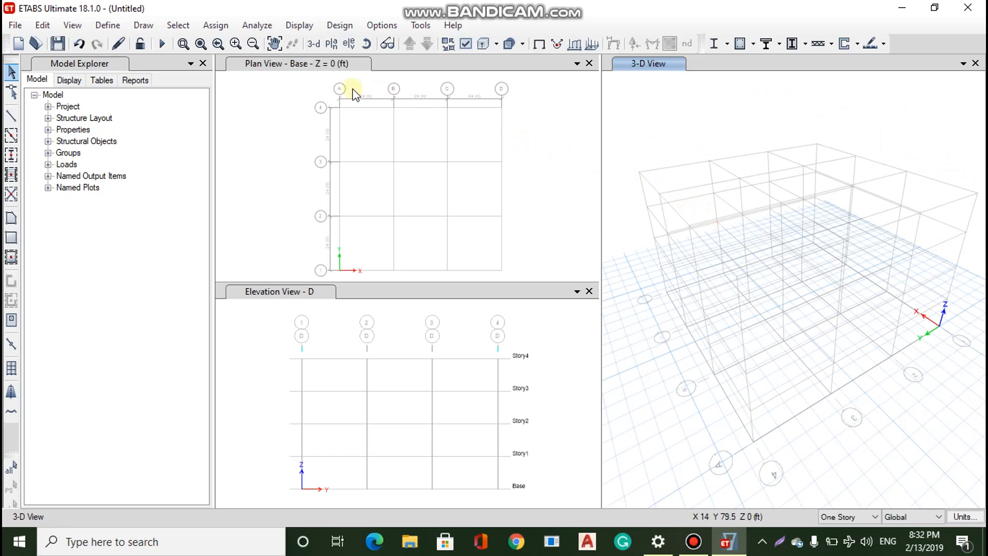
Pan the grid model around in the 3-D view window and restore its full view
left_click(274, 43)
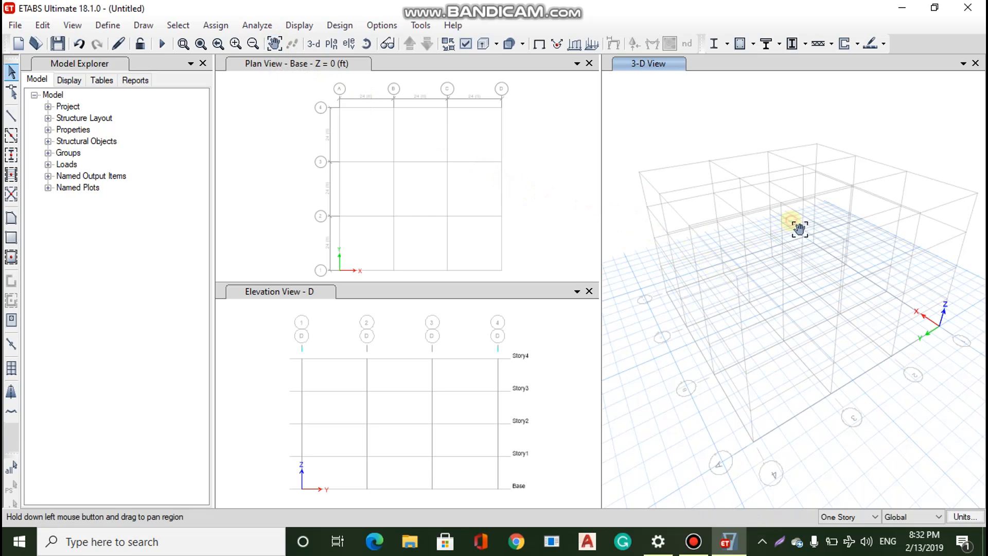
left_click_drag(799, 228, 712, 256)
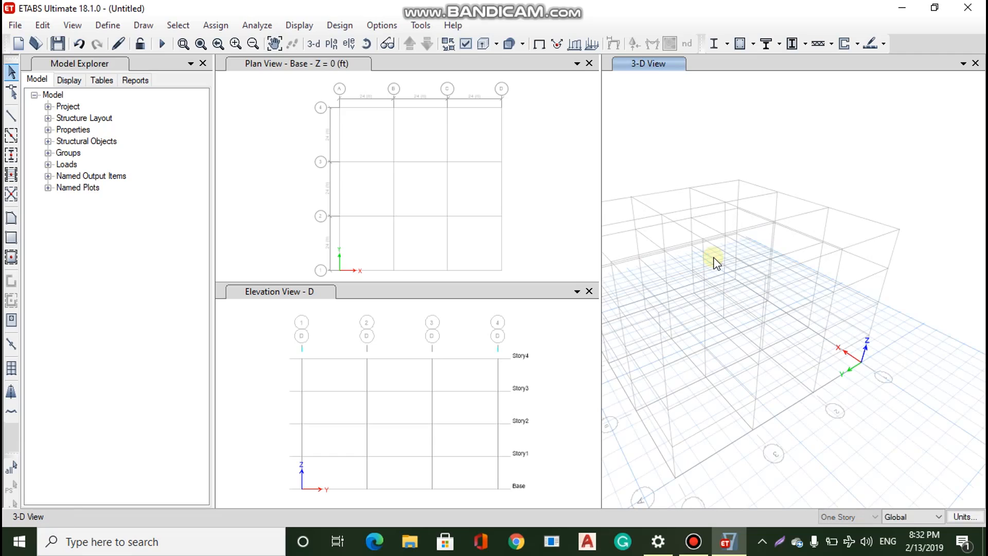
left_click(274, 44)
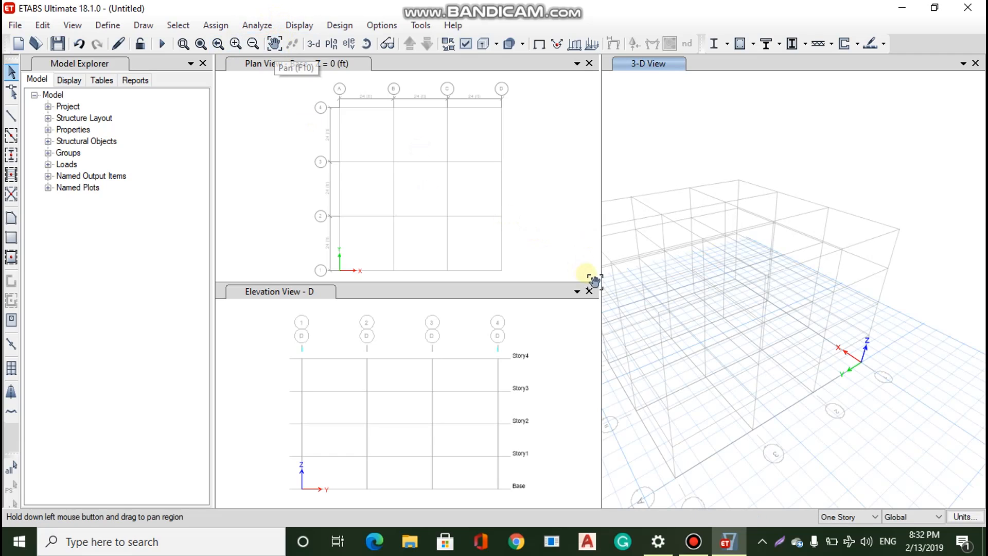
left_click_drag(690, 287, 822, 57)
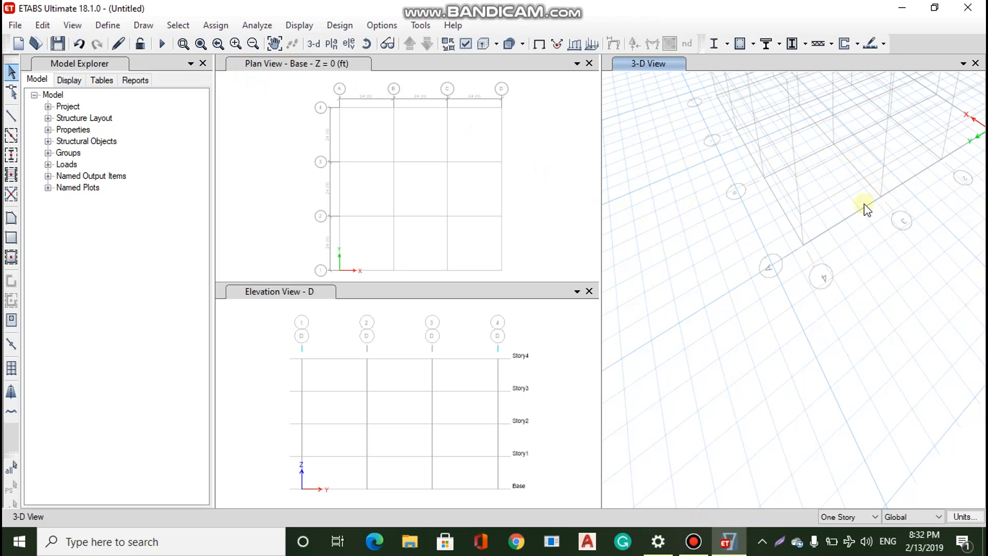
left_click(200, 44)
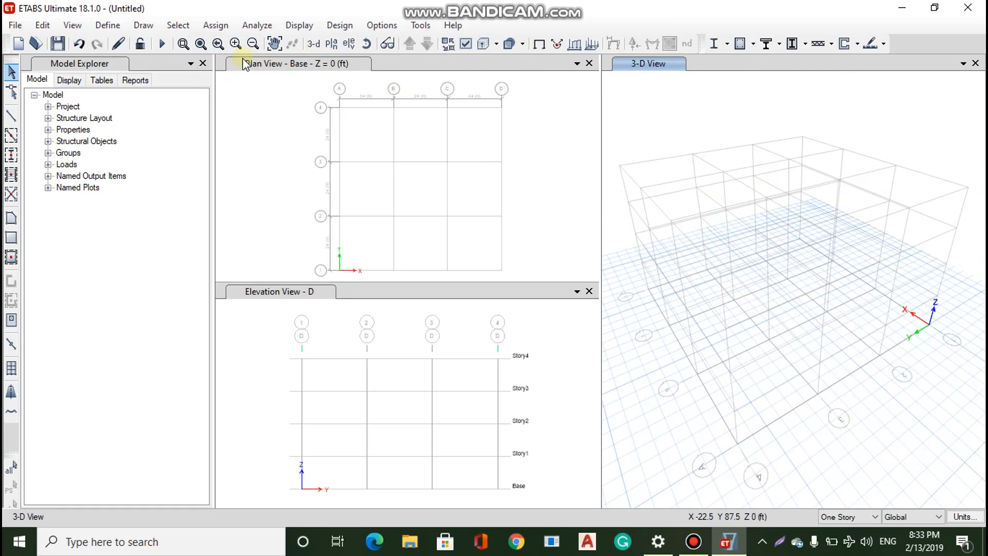
left_click(273, 44)
left_click_drag(827, 335, 670, 109)
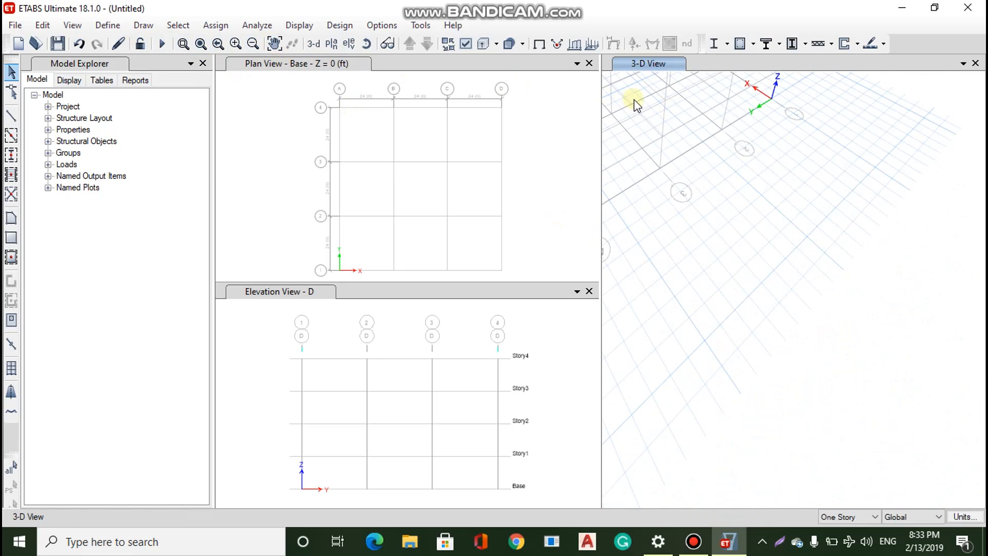
left_click(200, 45)
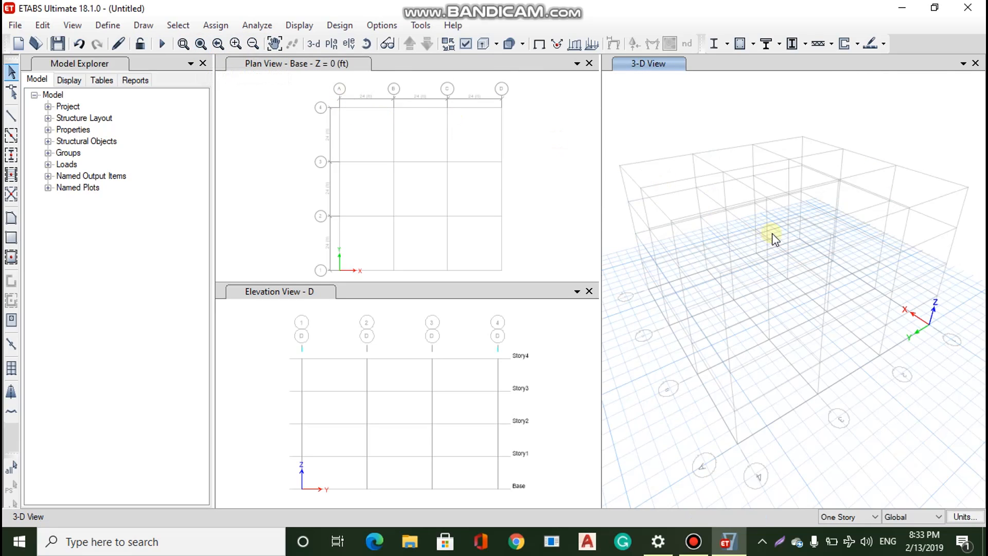
Pan the Base plan view and restore it to the full view
left_click(274, 43)
left_click_drag(388, 136, 276, 317)
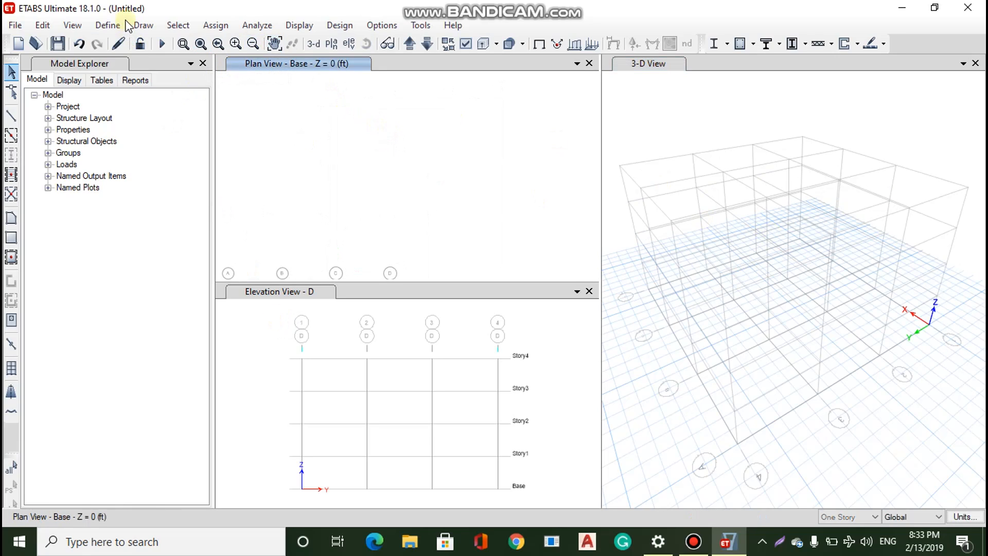
left_click(200, 46)
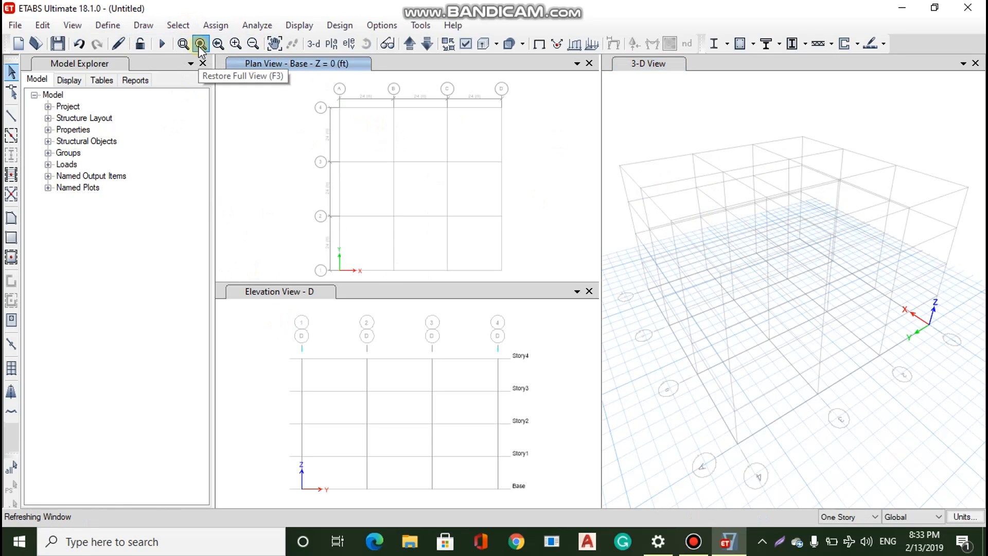
Zoom in on the plan view several steps and zoom back out one step
left_click(235, 44)
left_click(235, 44)
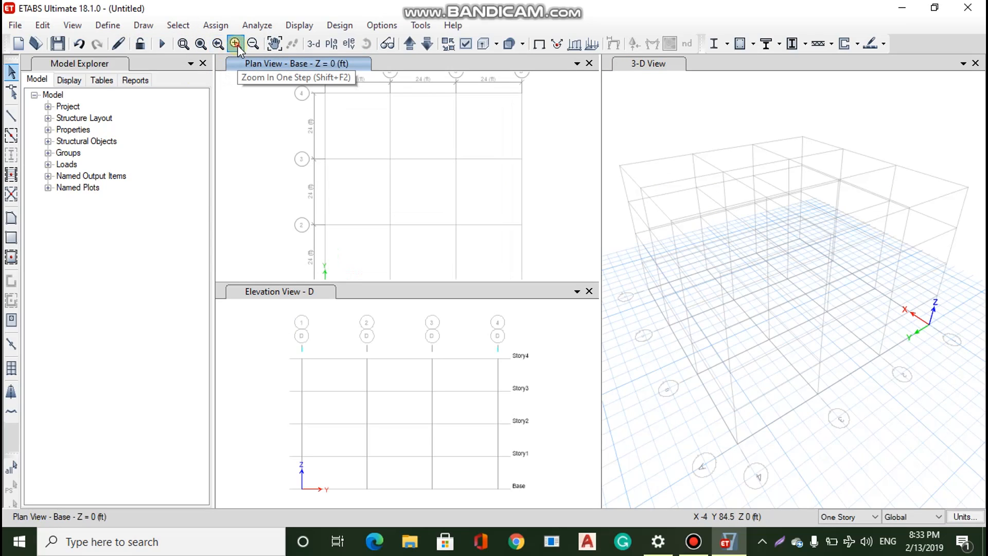
left_click(235, 45)
left_click(253, 45)
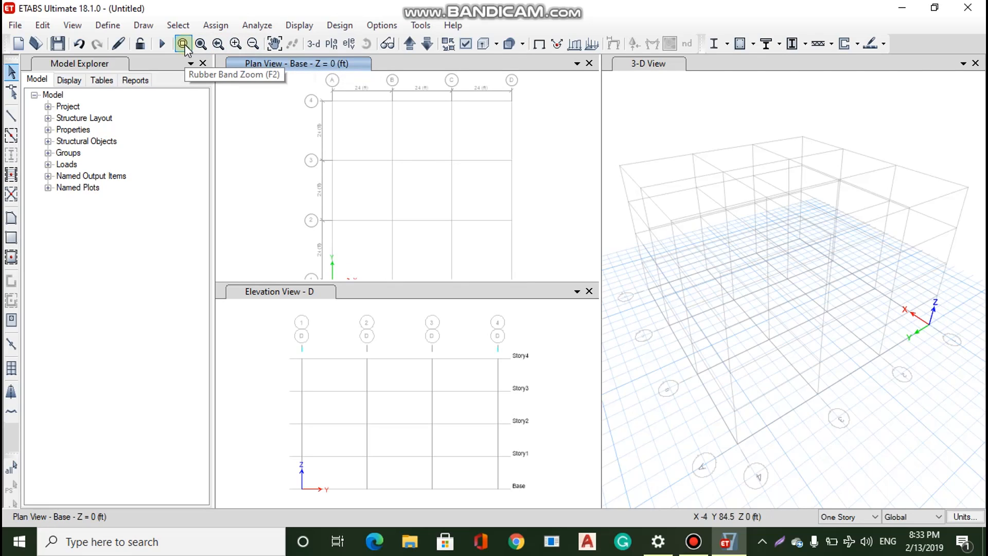
Zoom the plan view to a window around grid intersection A-4 and restore the full view
left_click(183, 45)
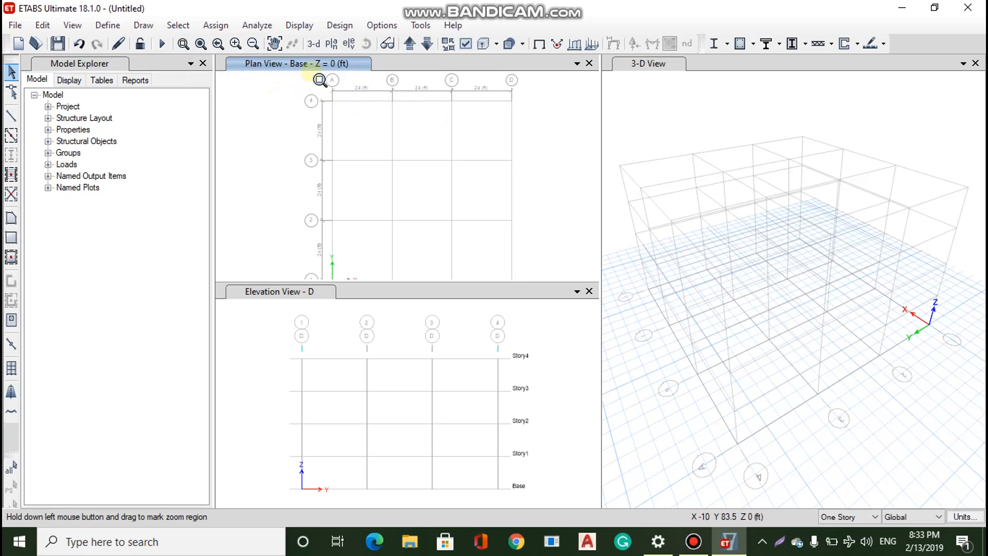
left_click_drag(307, 76, 352, 114)
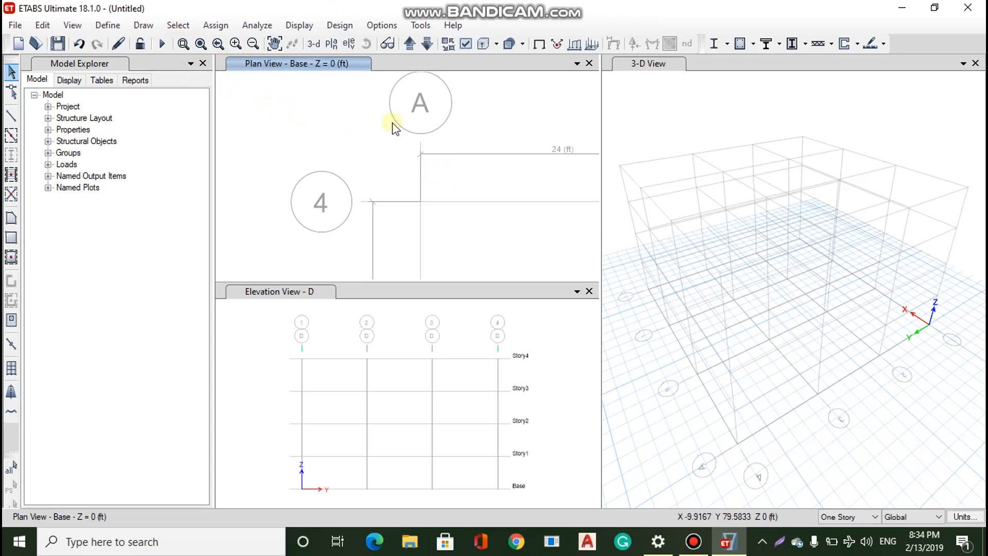
left_click(200, 44)
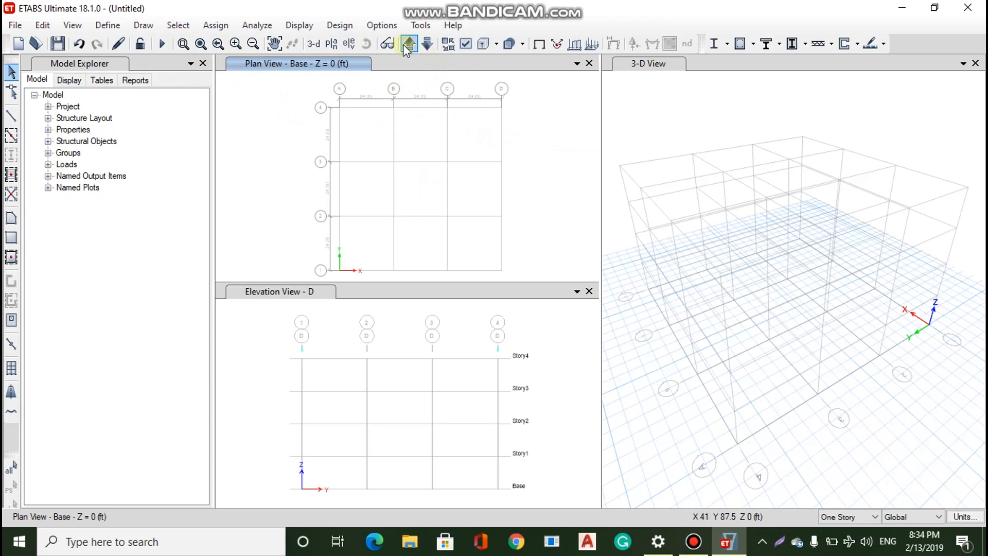
Step the plan view up story by story to Story4 and back down to Story1
left_click(267, 125)
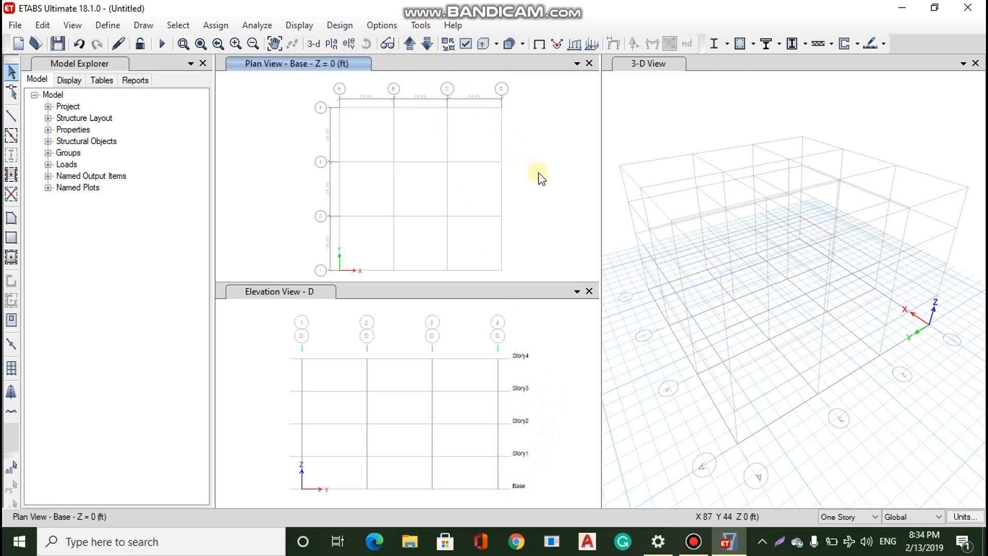
left_click(409, 42)
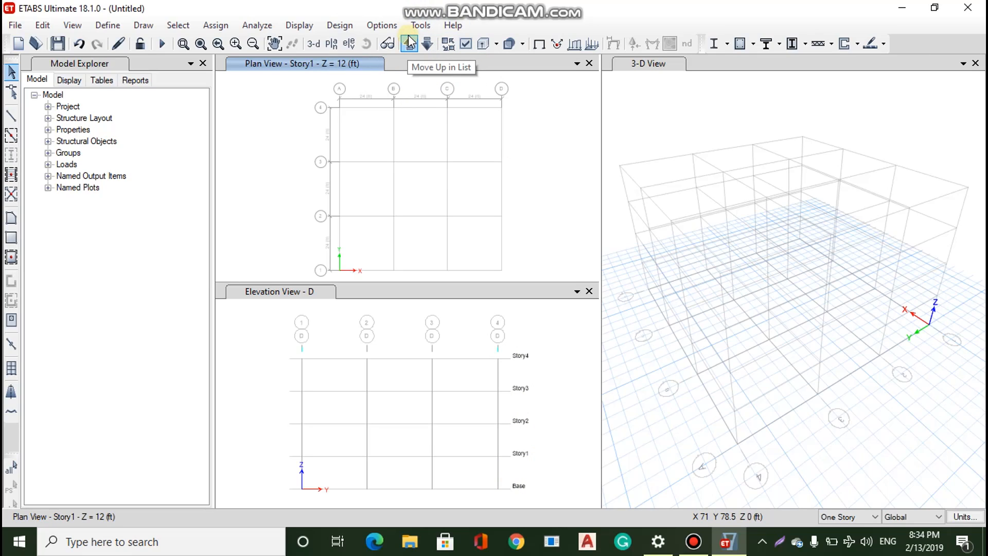
left_click(409, 42)
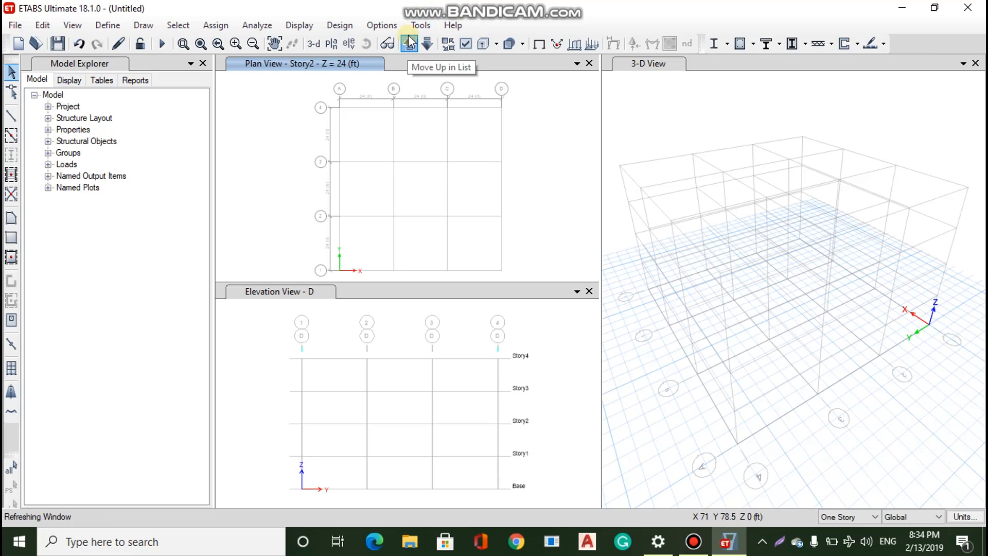
left_click(409, 42)
left_click(409, 42)
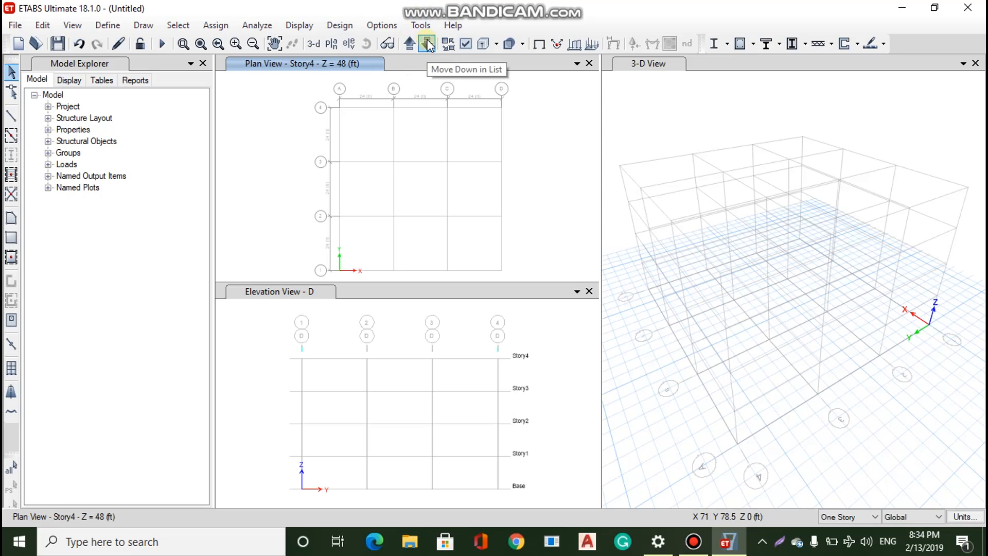
left_click(409, 43)
left_click(409, 44)
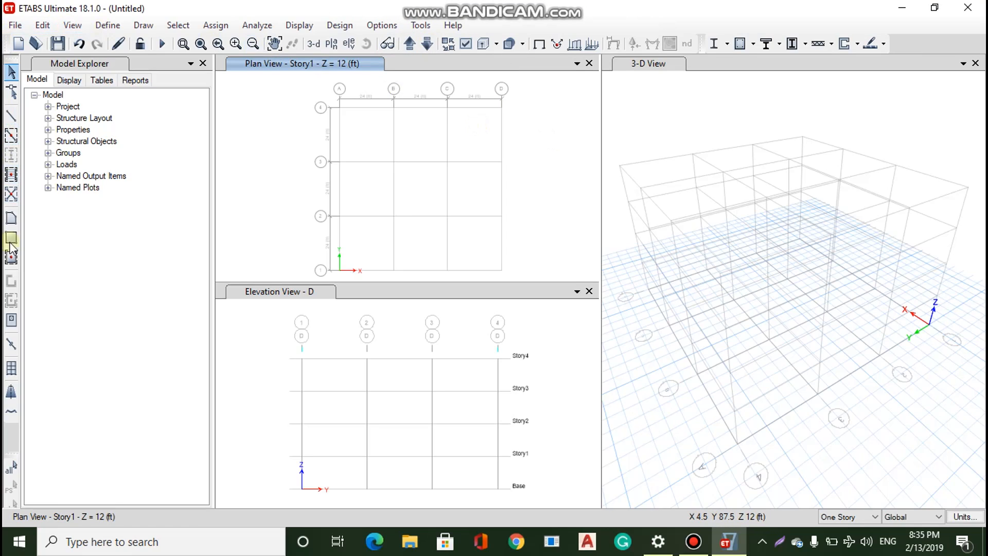
Quick-draw A-LatBm frame members with continuous moment releases on the grid lines within a window across the 3-D view
left_click(11, 136)
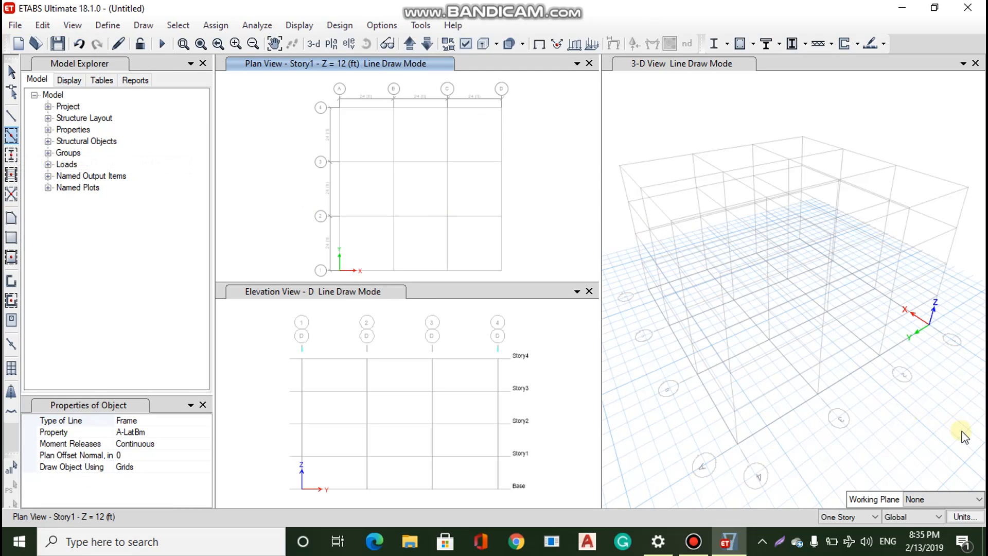
mouse_move(961, 430)
left_mouse_down()
mouse_move(589, 133)
mouse_move(614, 107)
left_mouse_up()
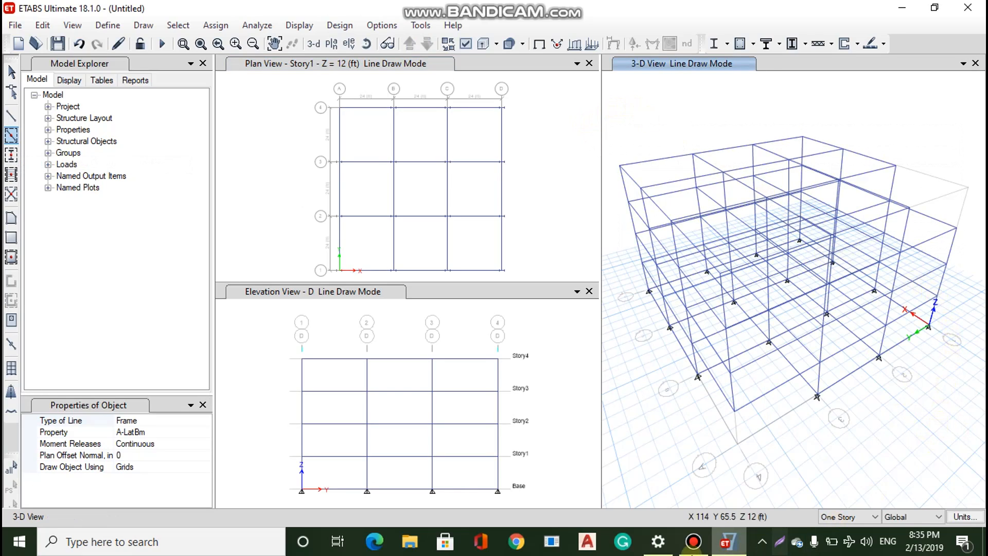
left_click(672, 548)
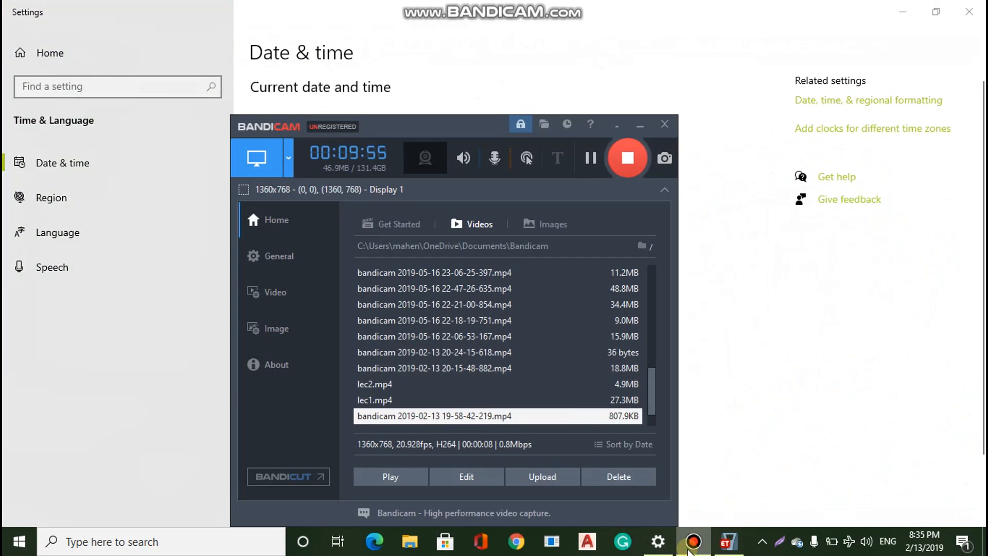
left_click(694, 541)
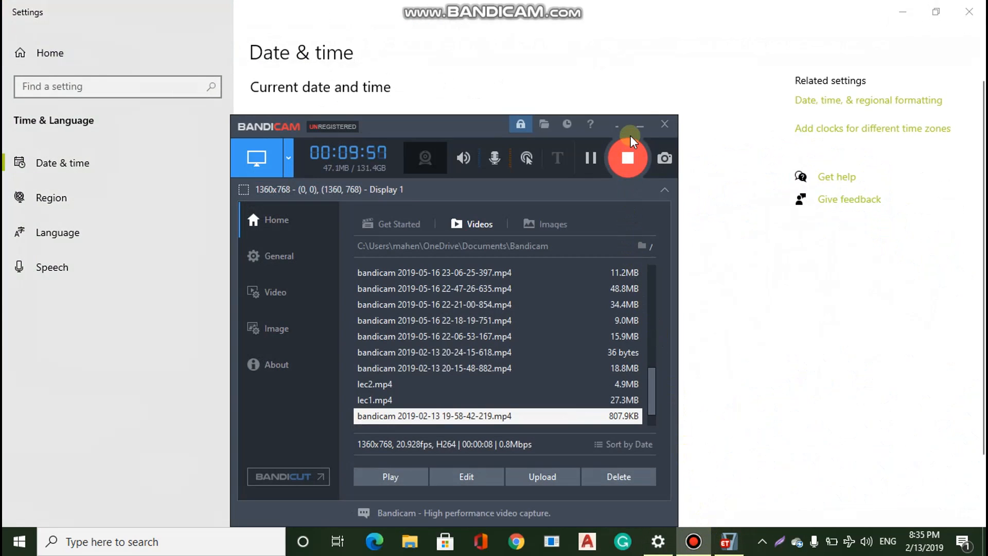
left_click(639, 125)
left_click(728, 545)
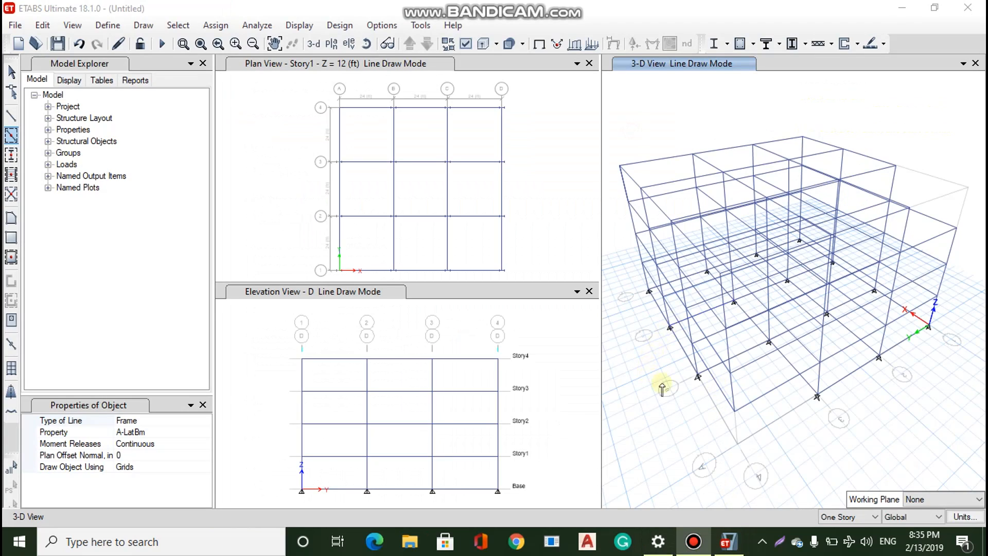
left_click(761, 544)
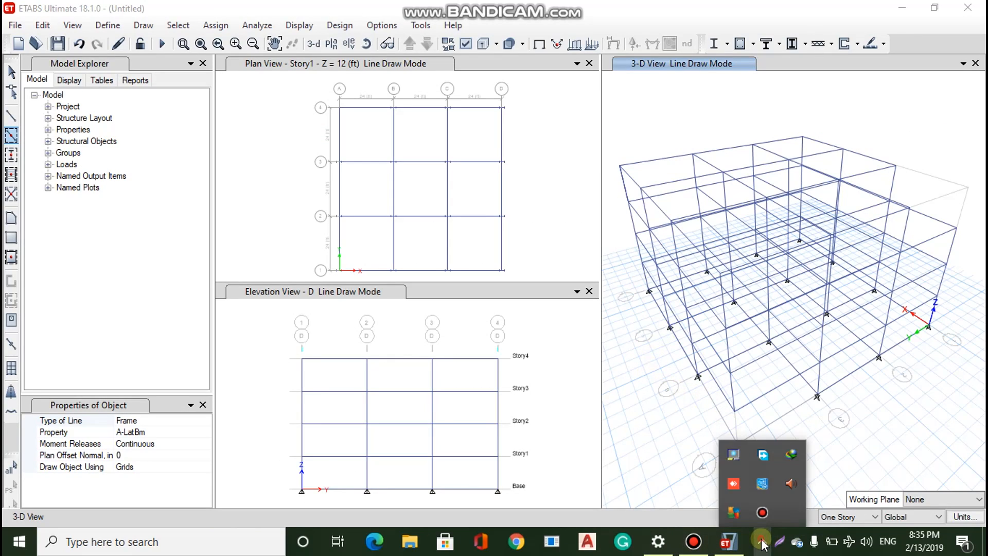
left_click(762, 544)
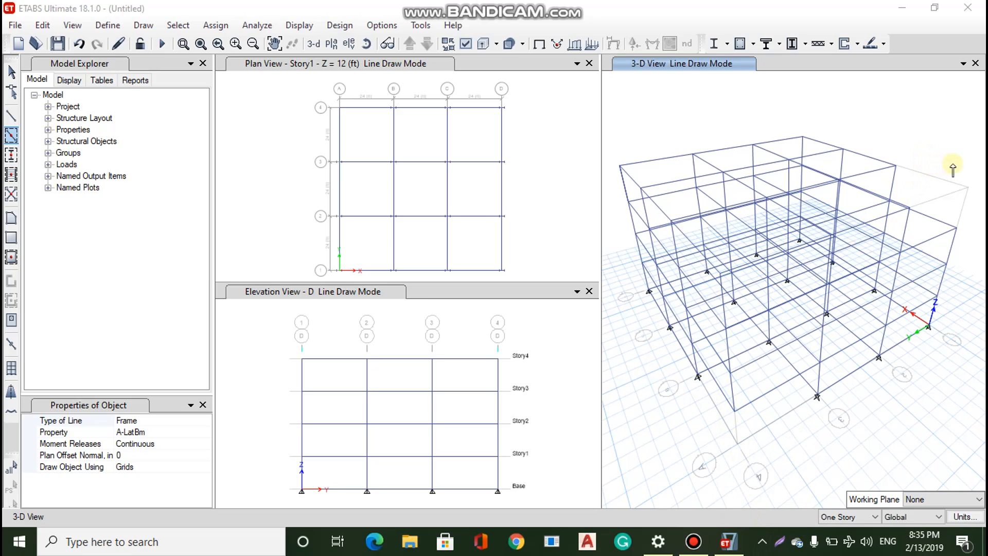
Draw the missing A-LatBm frame members at the top corner above the origin in the 3-D view
left_click_drag(970, 164, 874, 298)
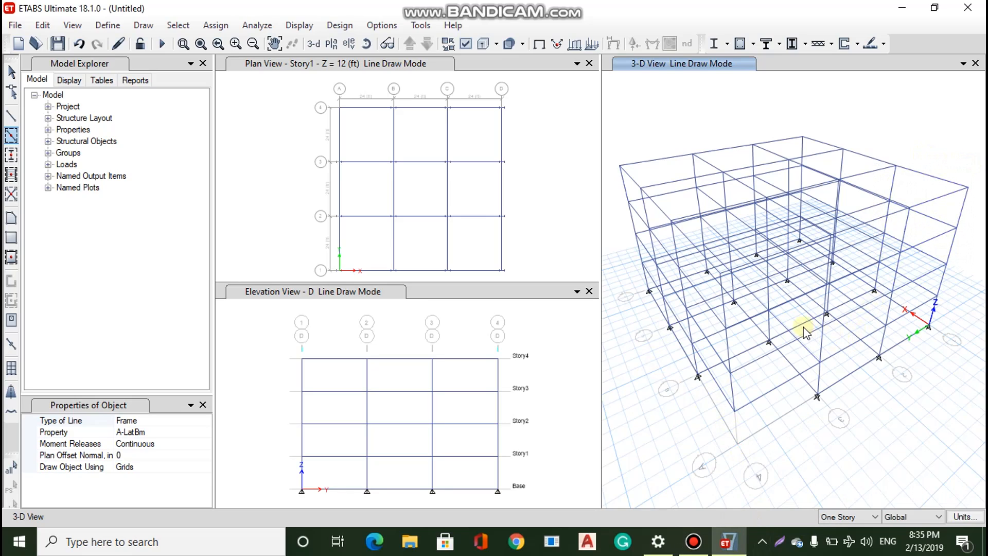
Show the ray-traced rendering of the 3-D view, shift the model in it, switch off refraction and reflection, and close it
key("Escape")
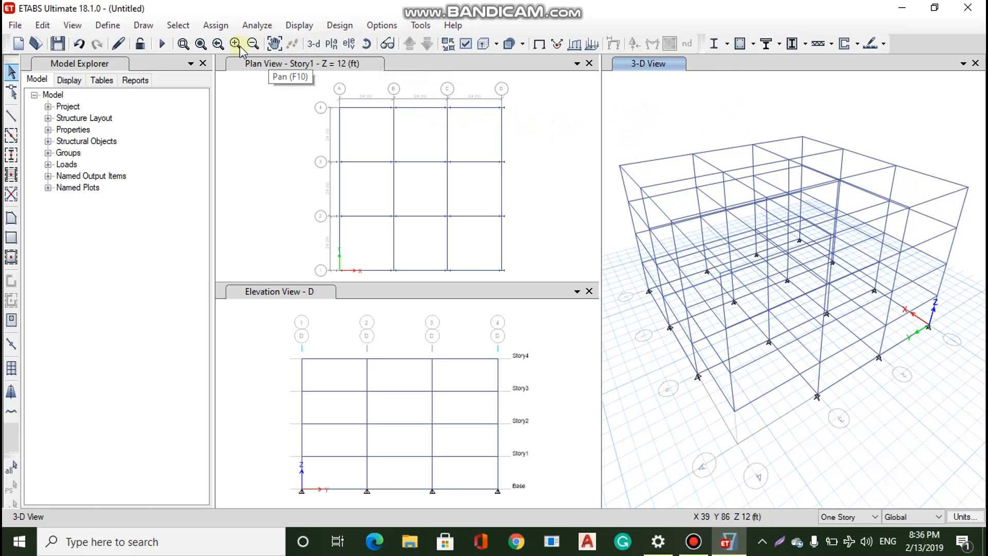
left_click(73, 25)
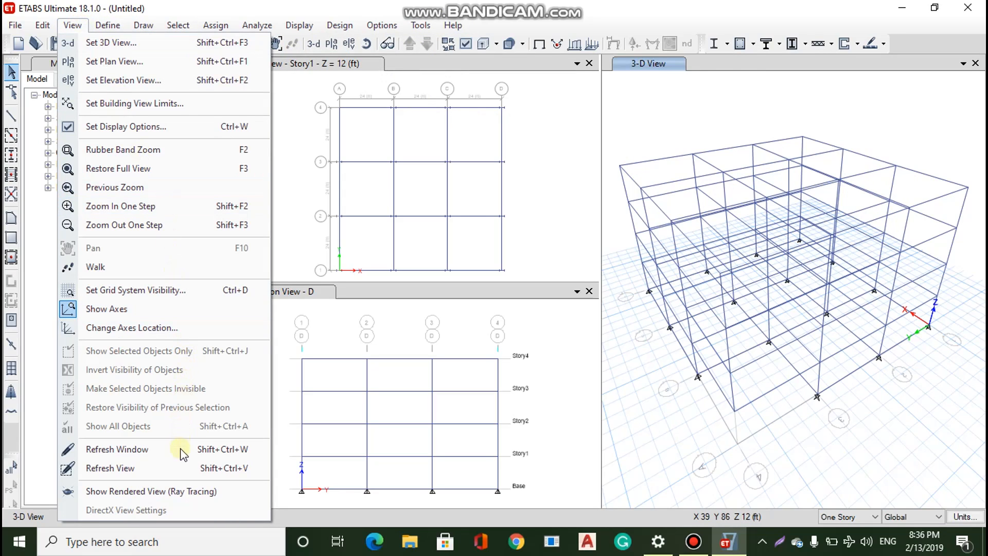
left_click(225, 492)
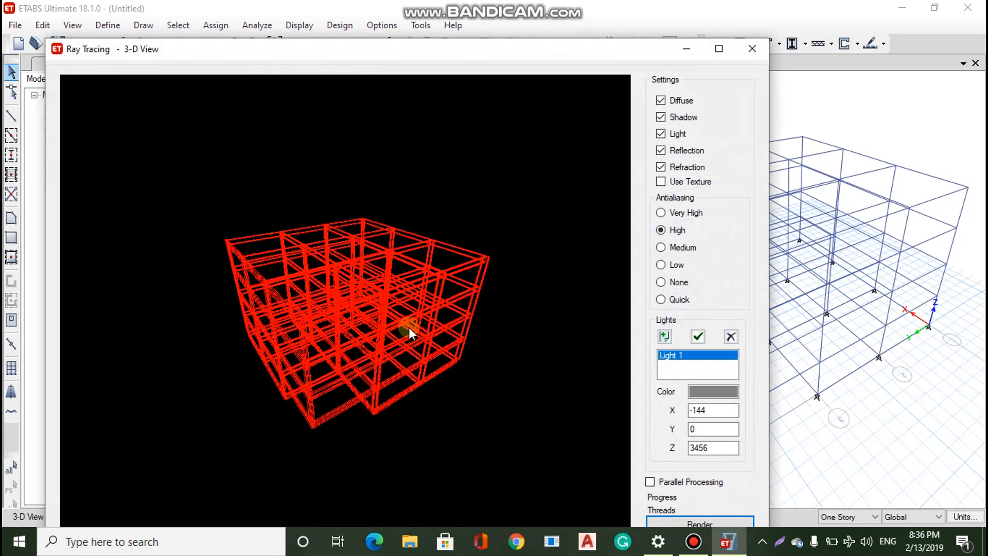
mouse_move(467, 329)
left_mouse_down()
mouse_move(421, 319)
mouse_move(434, 293)
mouse_move(465, 301)
left_mouse_up()
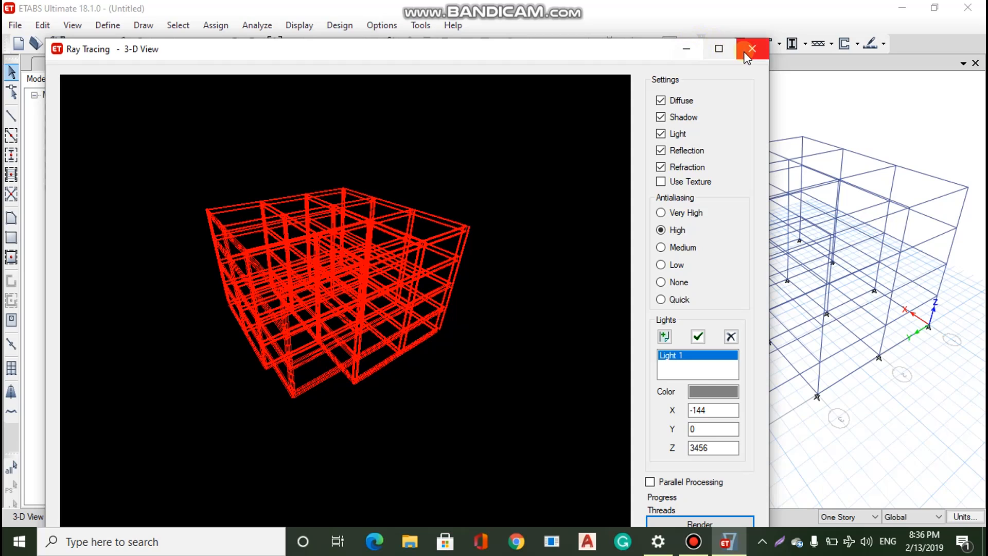
left_click(660, 167)
left_click(661, 151)
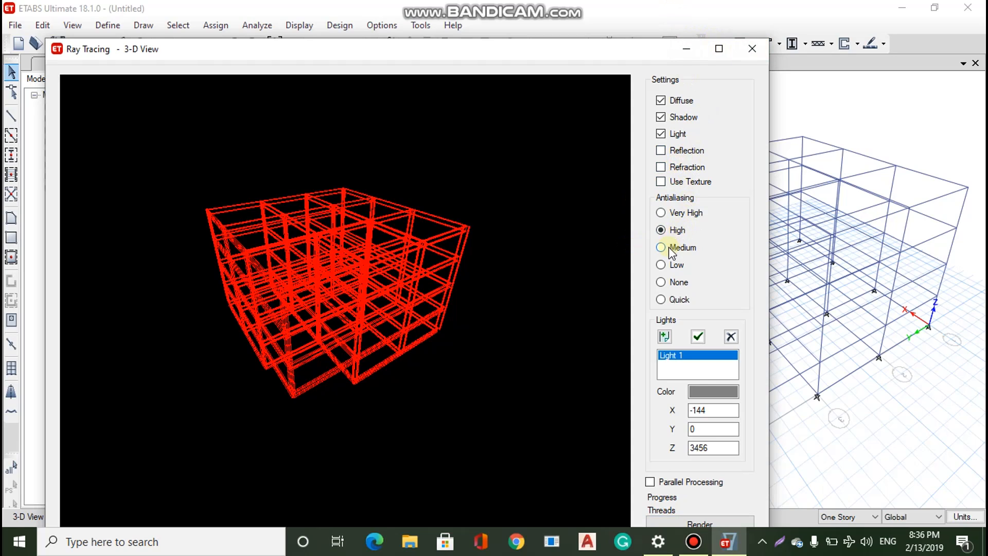
left_click(752, 49)
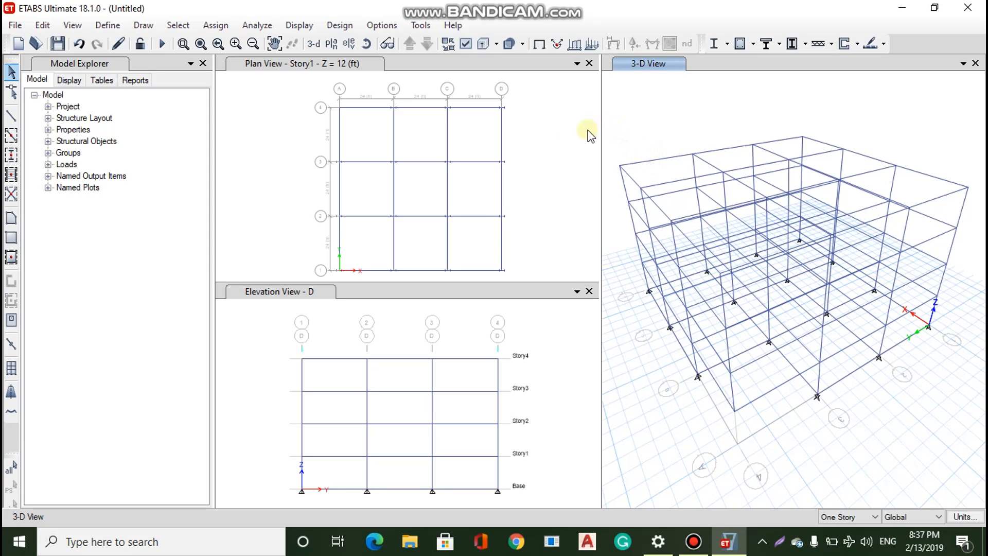
Display the frame members as extruded sections in the 3-D view and widen that view to inspect them
left_click(485, 45)
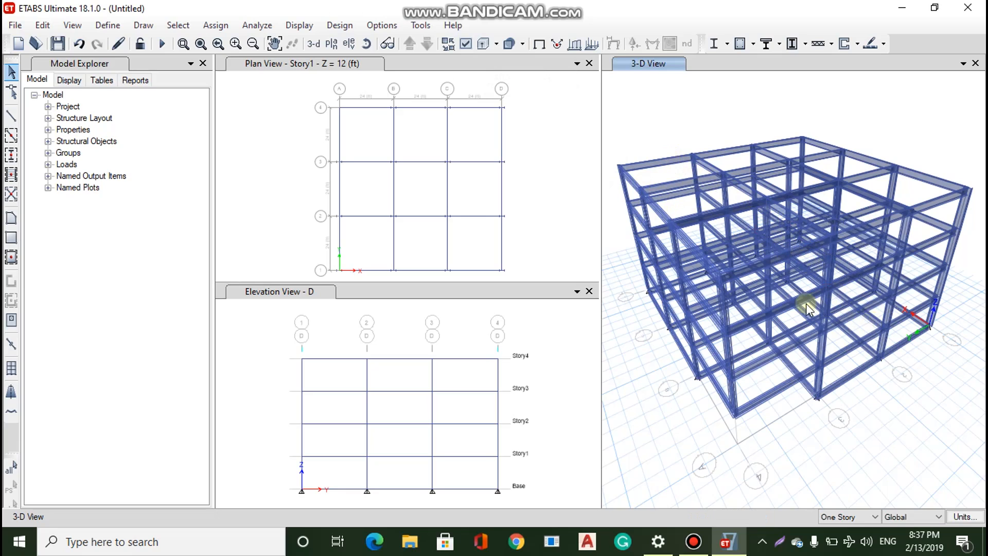
scroll(764, 275, "up", 3)
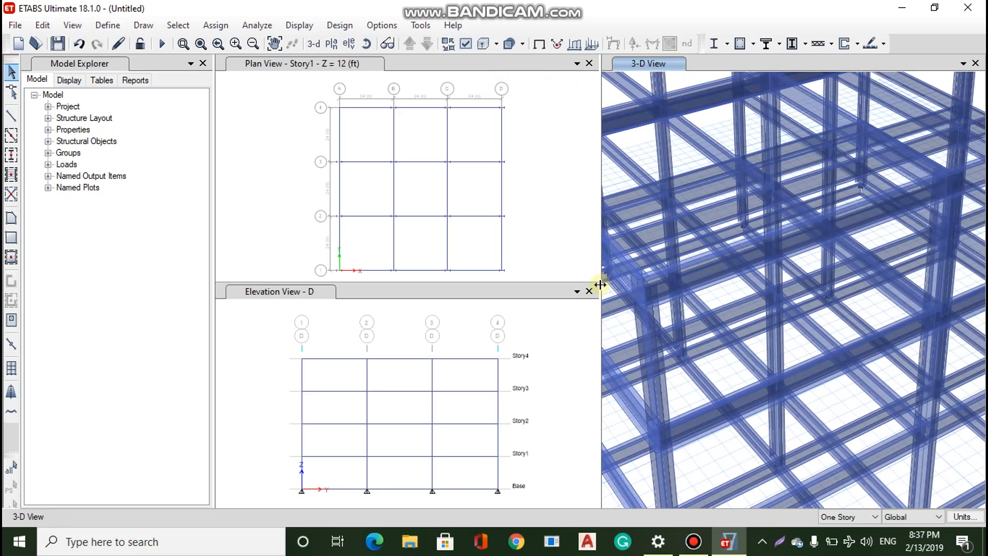
left_click_drag(600, 284, 295, 315)
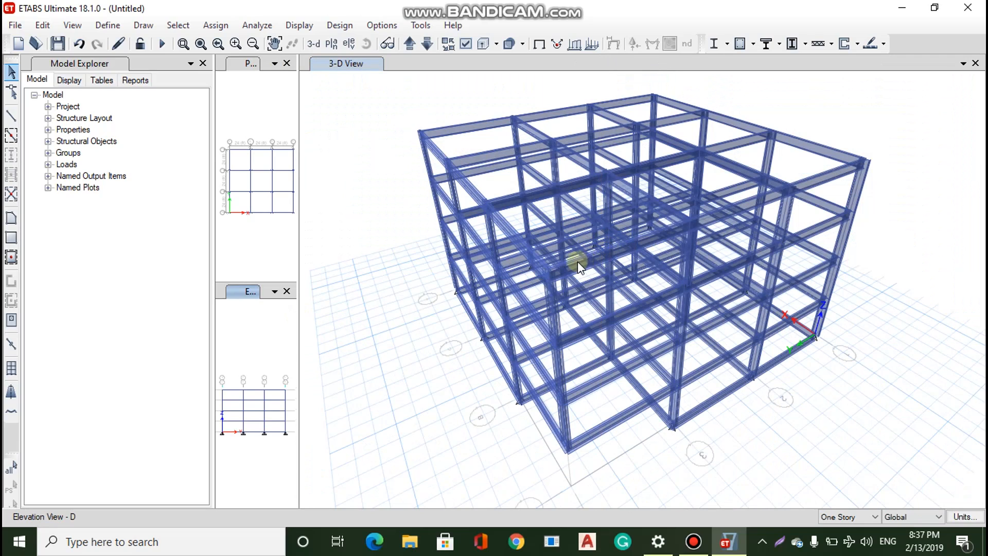
scroll(577, 261, "up", 5)
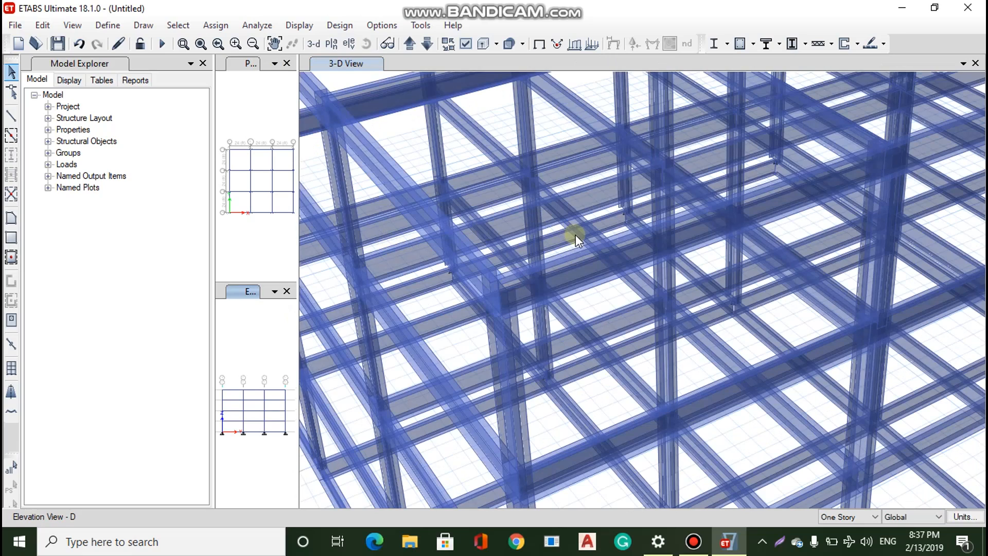
scroll(575, 235, "down", 5)
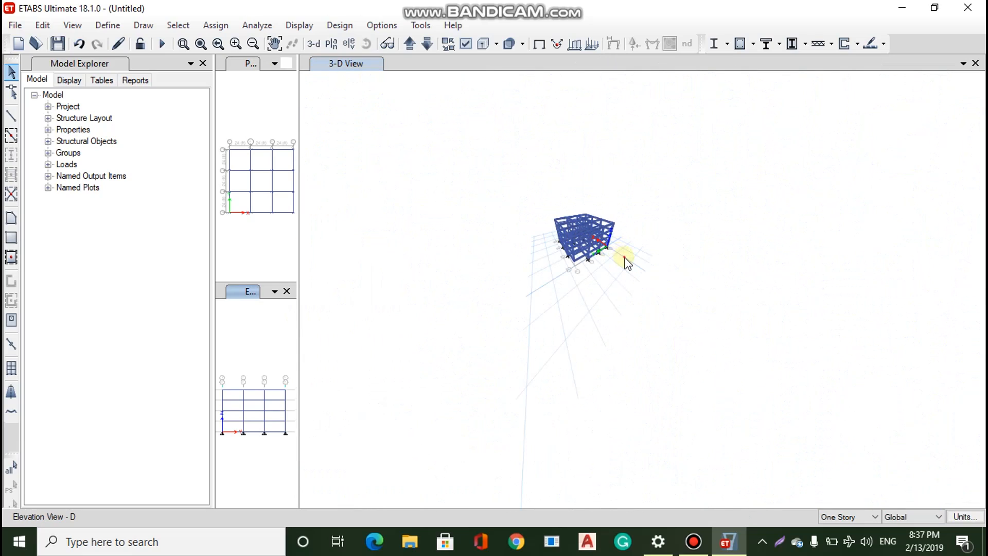
Delete all frame members and quick-draw two A-LatBm members with continuous moment releases at the top corner above the origin
left_click_drag(624, 263, 502, 197)
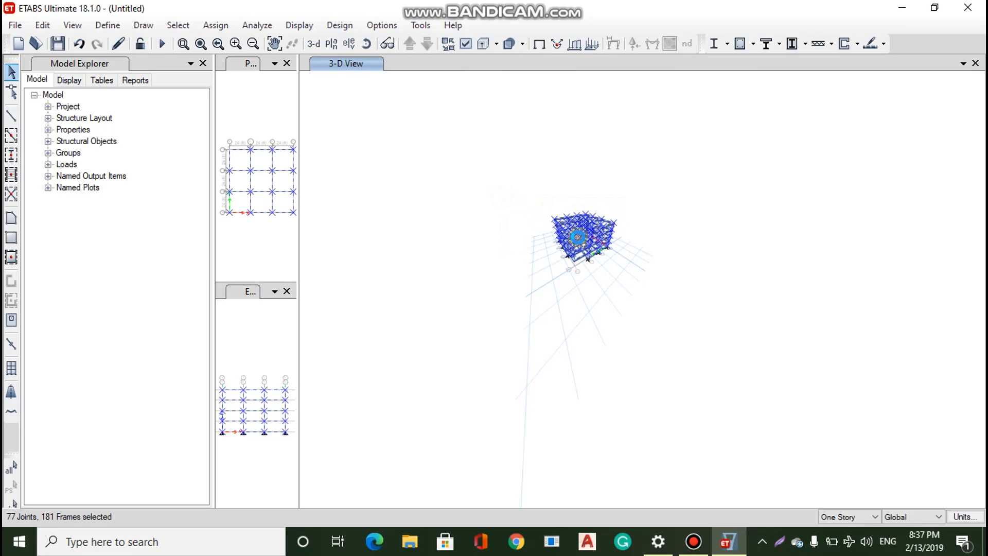
key("Delete")
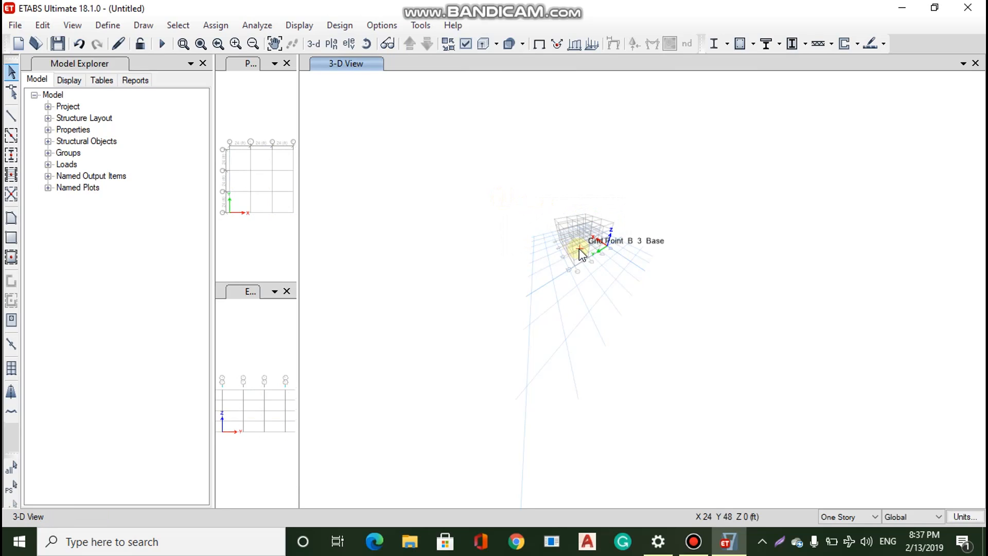
scroll(577, 253, "up", 3)
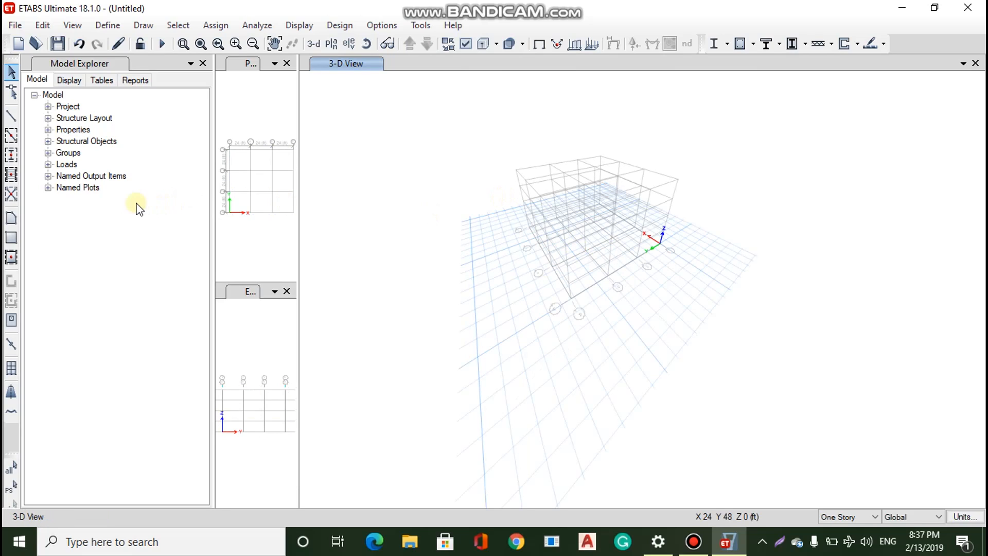
left_click(11, 136)
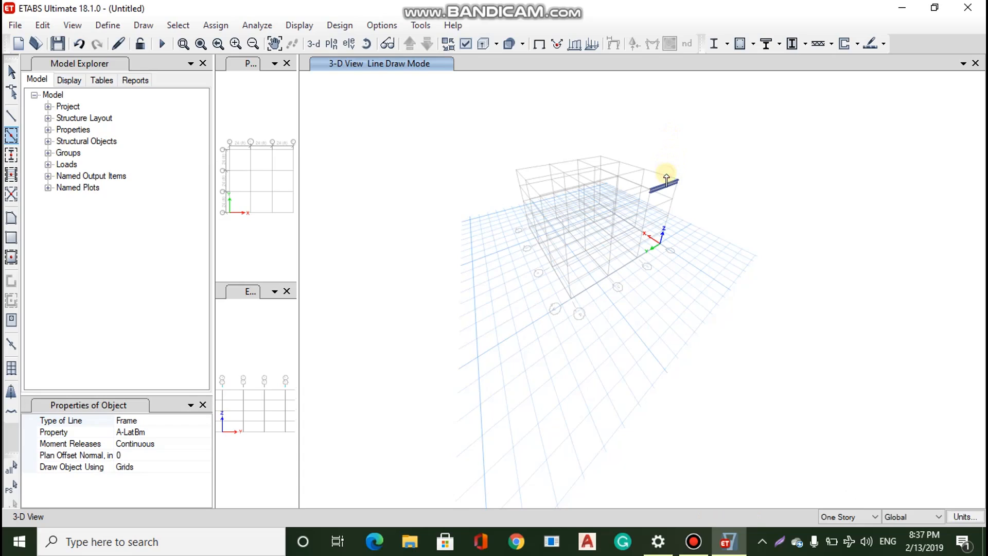
left_click(666, 181)
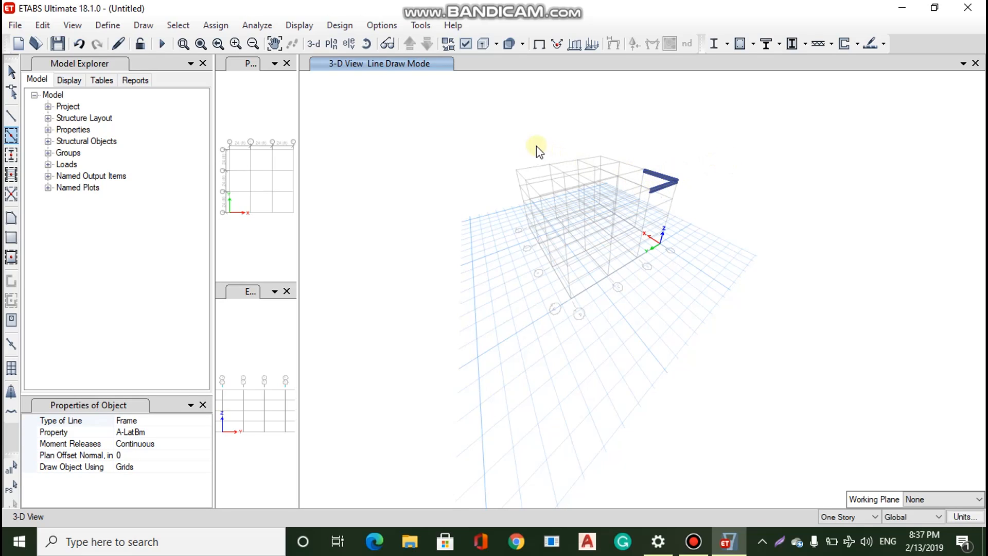
Zoom the 3-D view to a window around the two extruded members and restore the full view
left_click(183, 43)
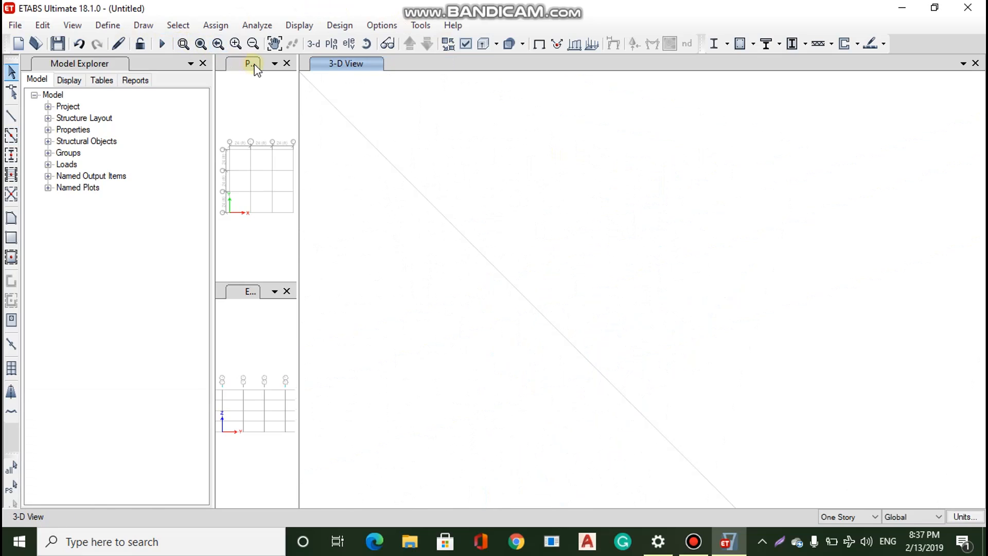
left_click(201, 43)
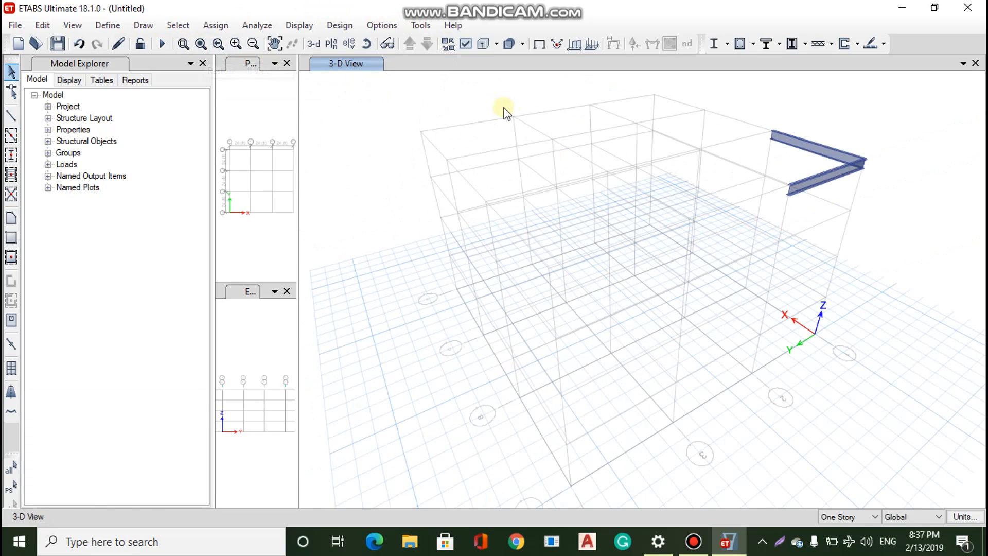
left_click(205, 51)
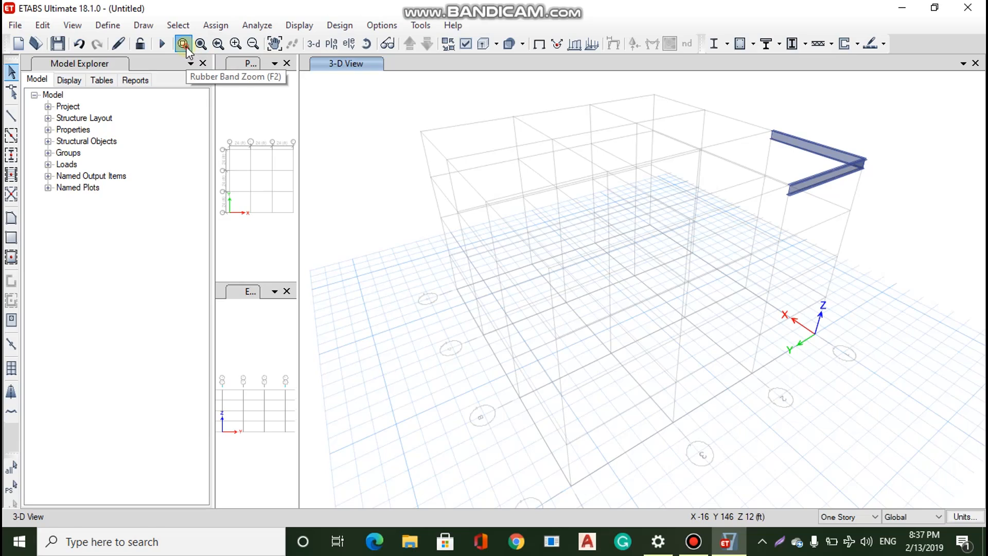
left_click(183, 43)
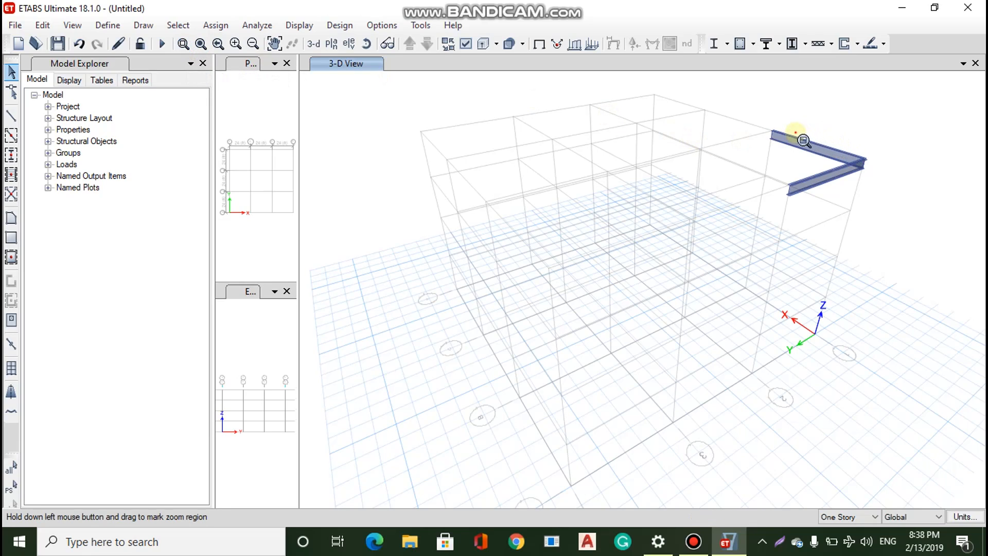
left_click_drag(796, 133, 855, 209)
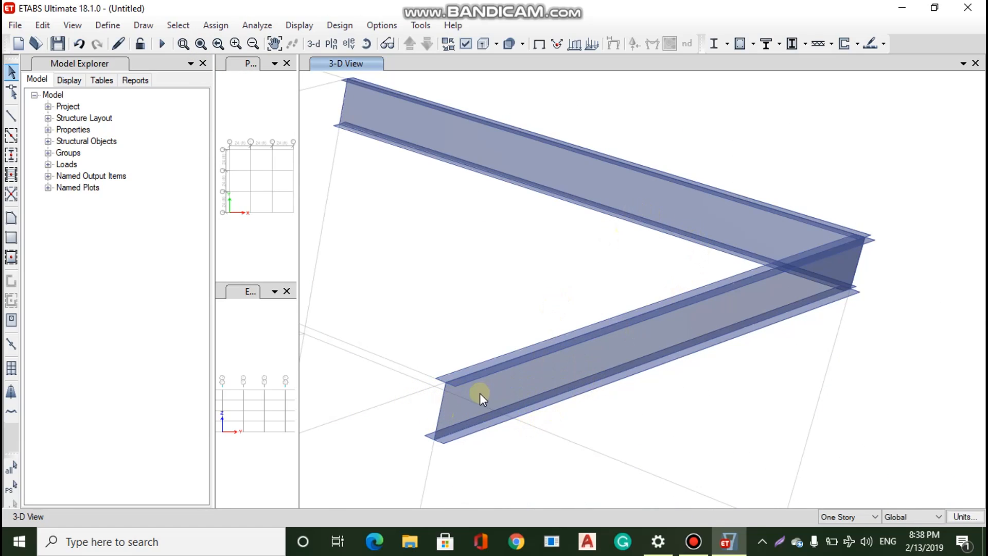
scroll(480, 411, "down", 3)
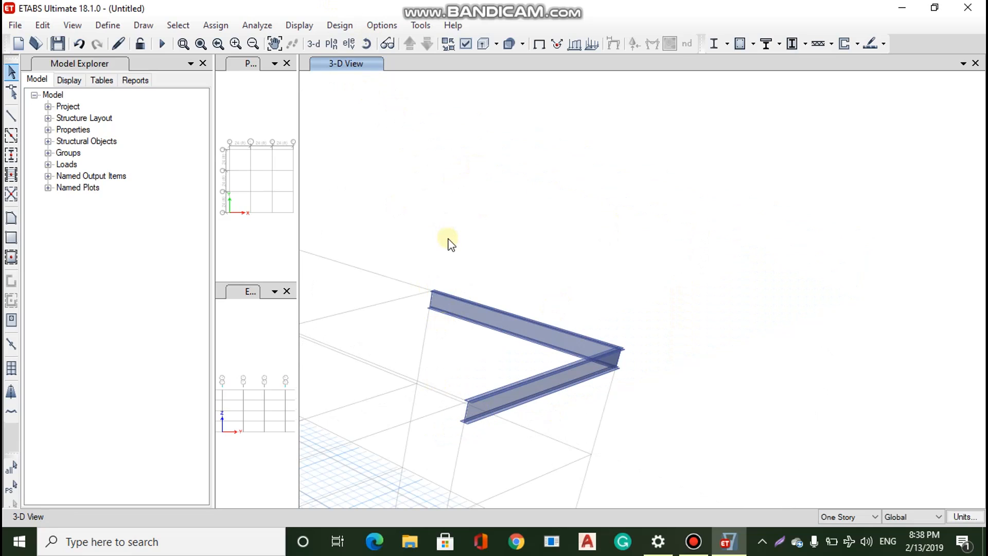
left_click(206, 45)
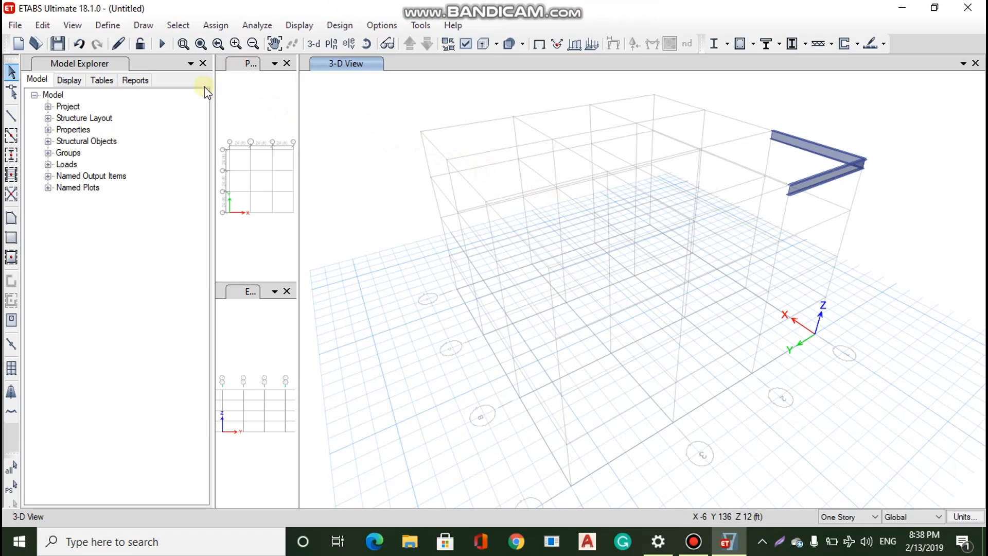
Lock the model against editing and unlock it again
left_click(140, 46)
left_click(140, 45)
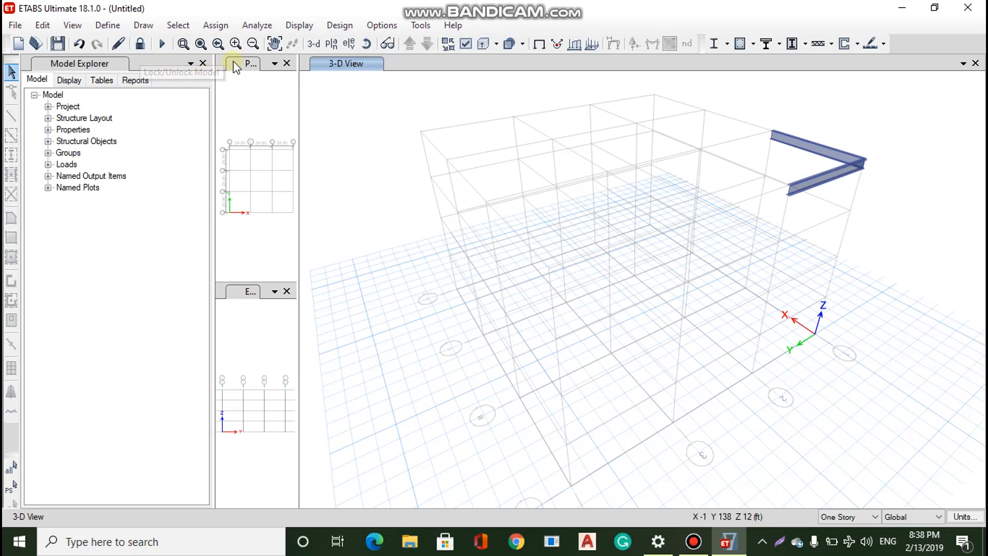
left_click(140, 44)
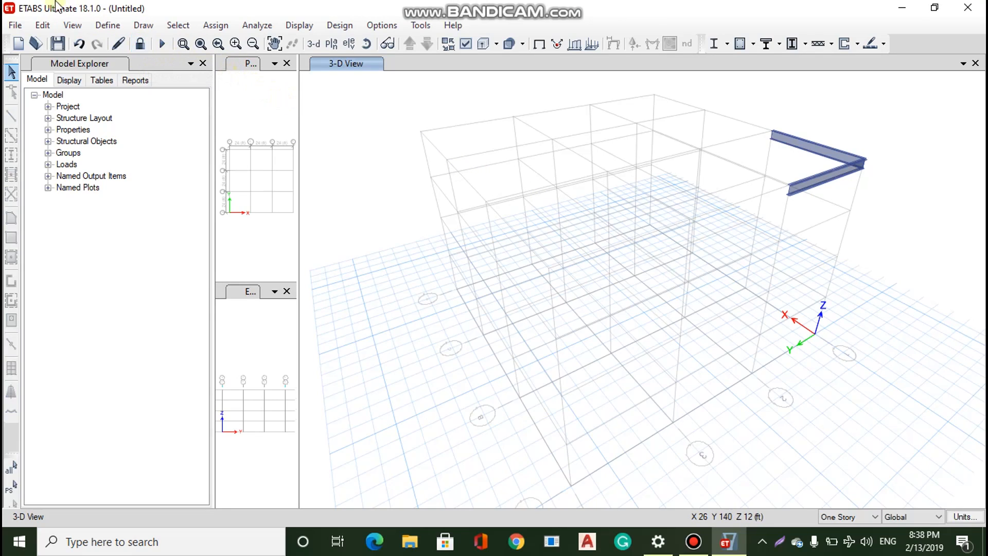
left_click(139, 44)
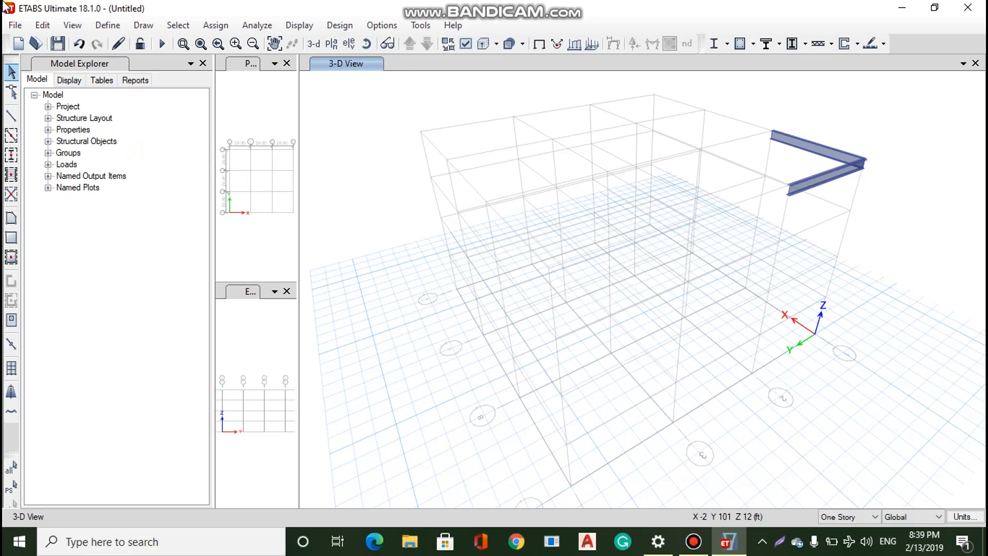
left_click(14, 25)
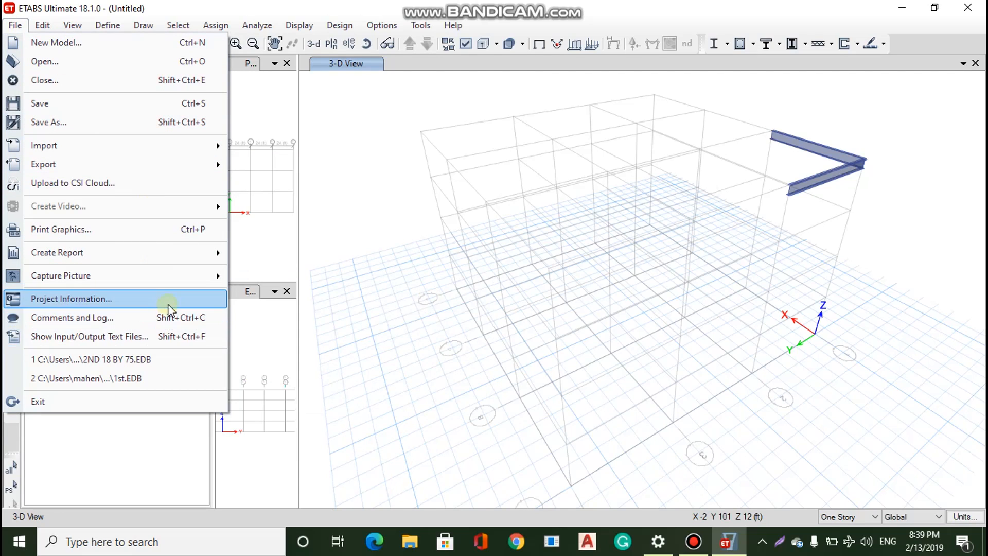
left_click(278, 230)
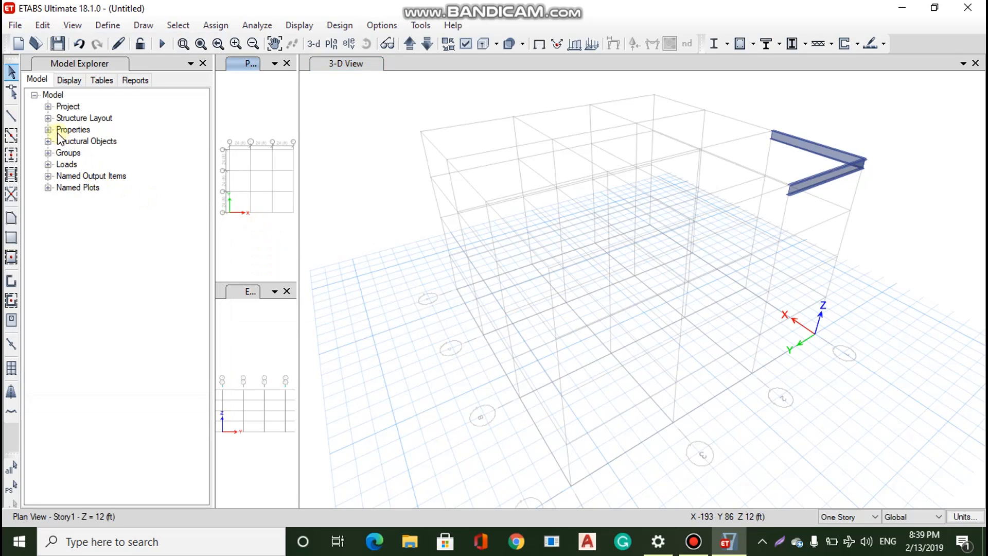
Expand the project's design preferences in the model tree and examine the project information options and the steel frame design preferences
left_click(48, 107)
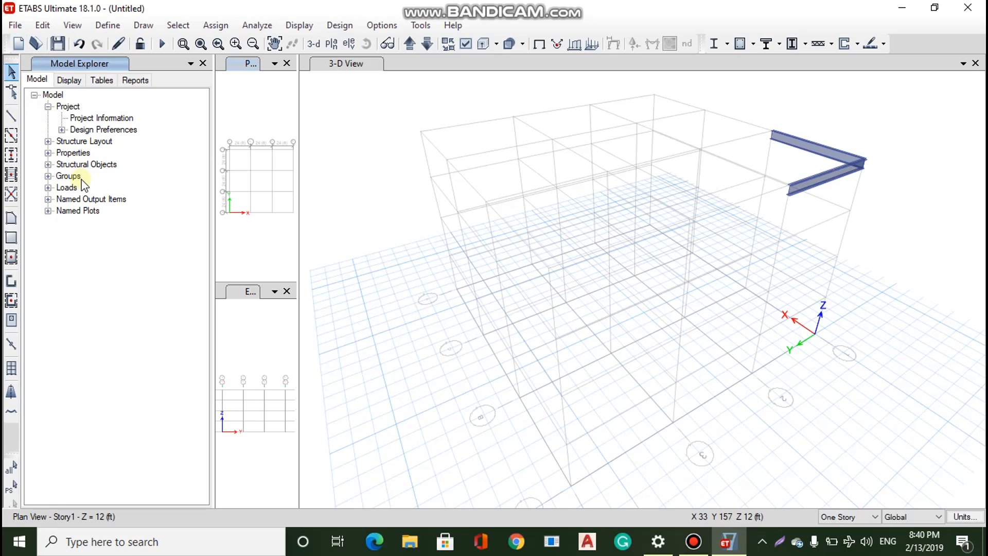
left_click(61, 129)
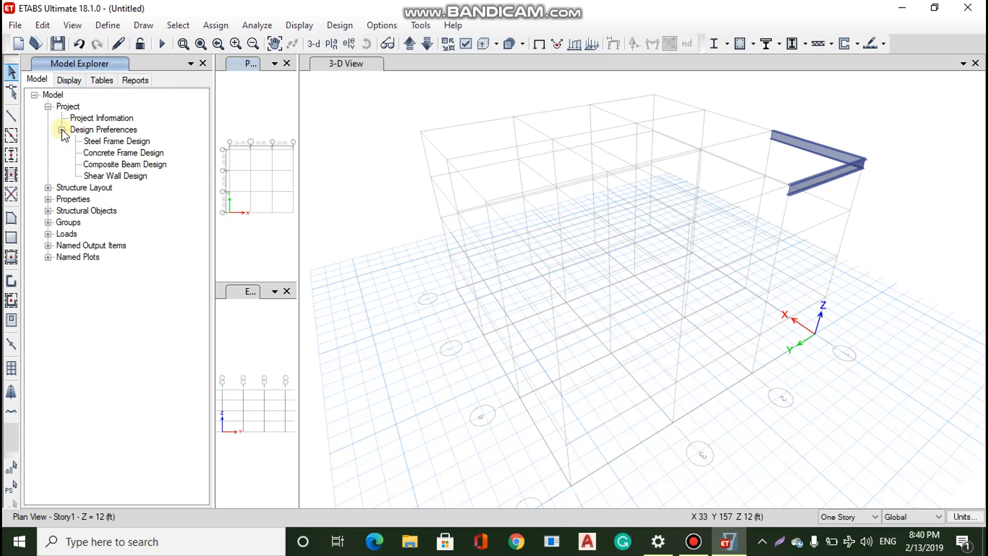
left_click(88, 118)
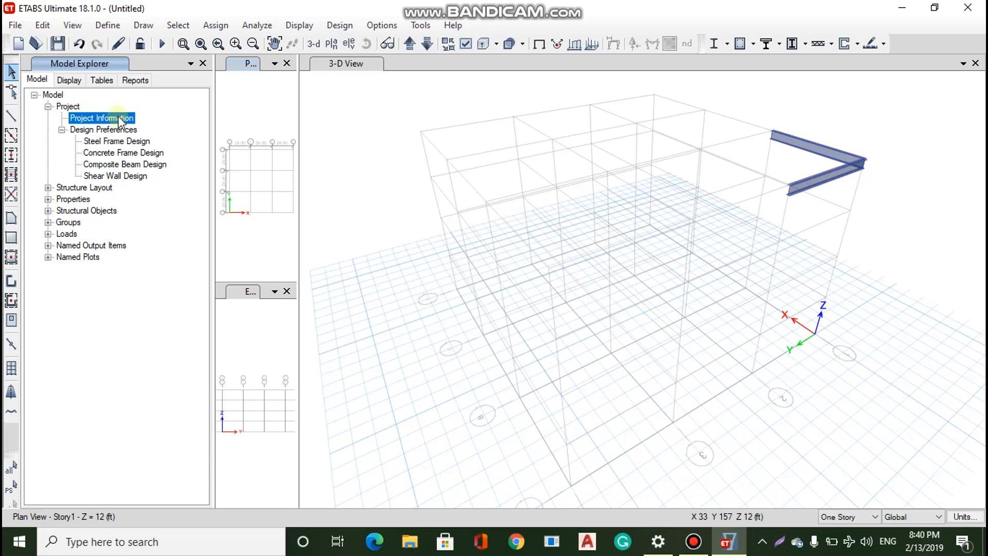
right_click(118, 117)
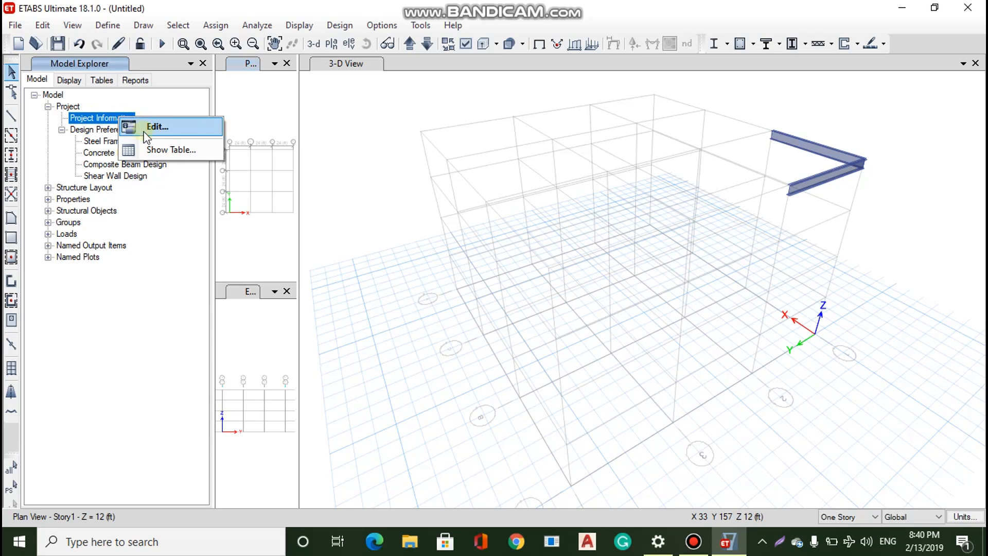
left_click(162, 188)
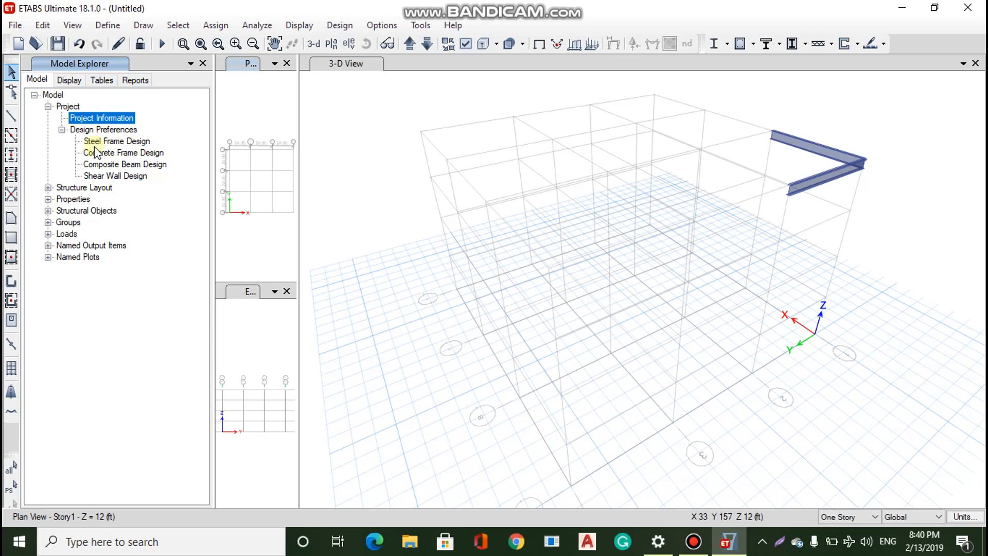
double_click(115, 142)
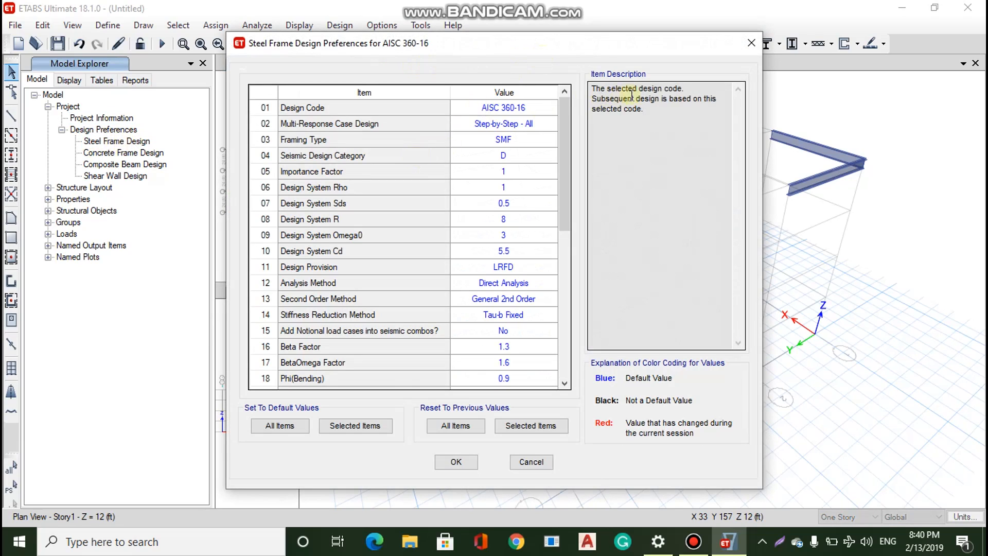
left_click(748, 44)
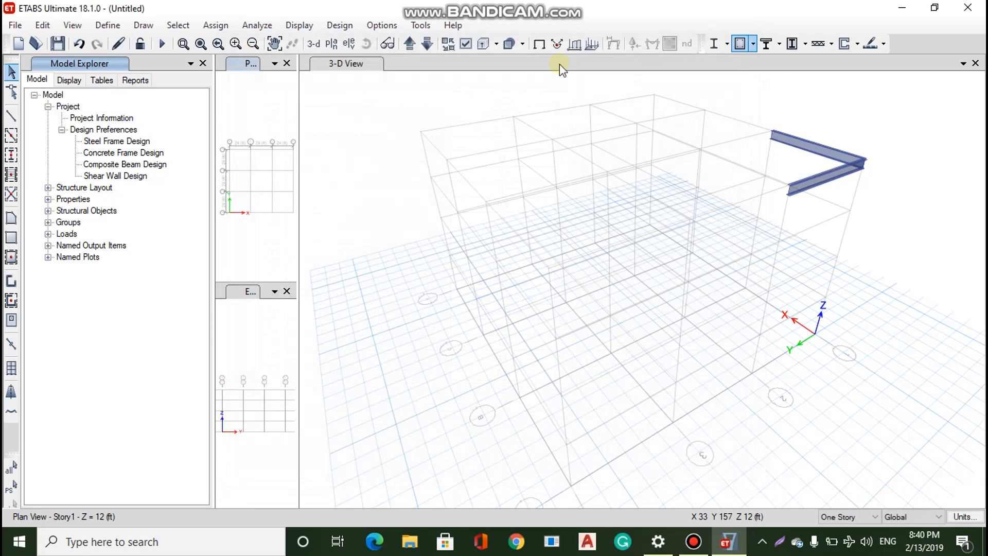
Examine the shear wall design preferences, and expand the structure layout's stories and grids in the model tree
left_click(117, 177)
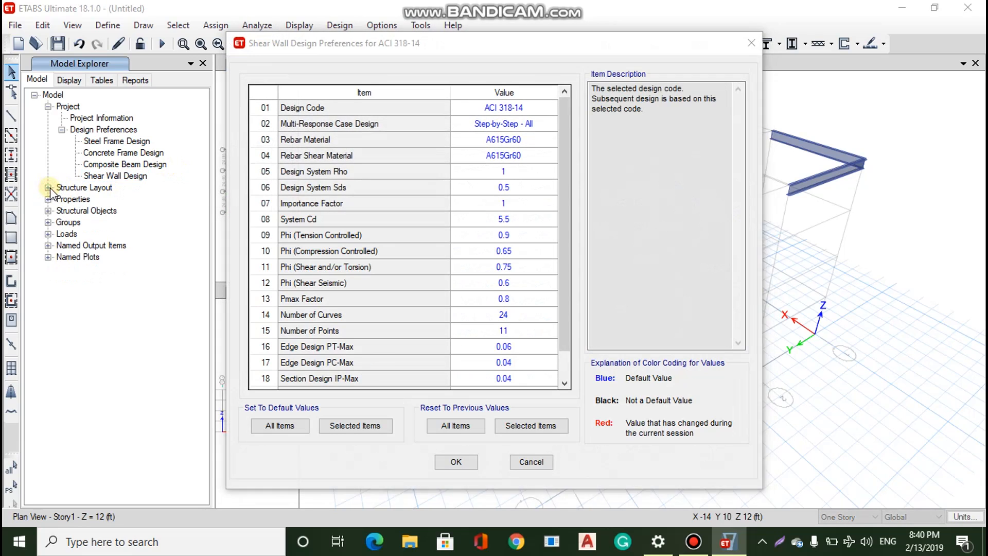
left_click(750, 43)
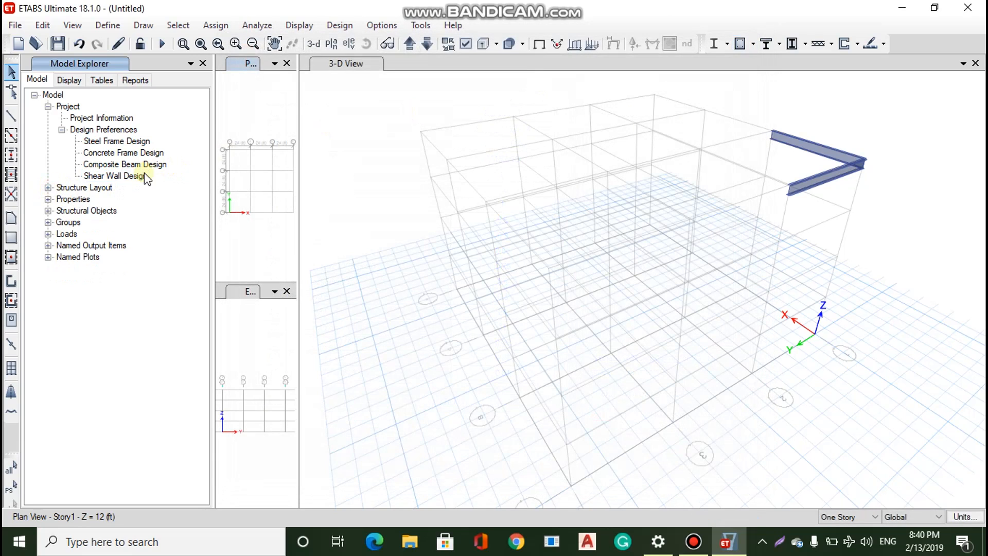
left_click(48, 188)
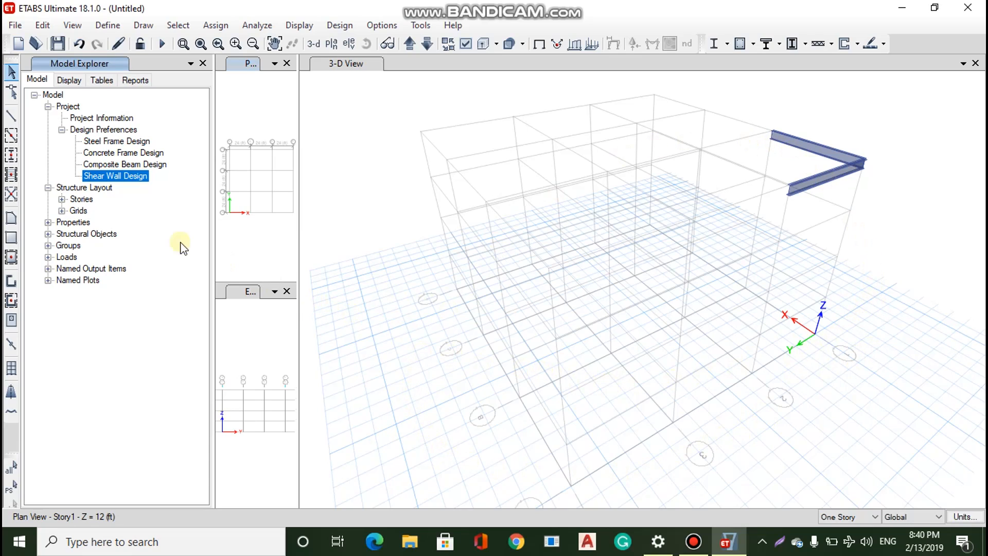
left_click(62, 200)
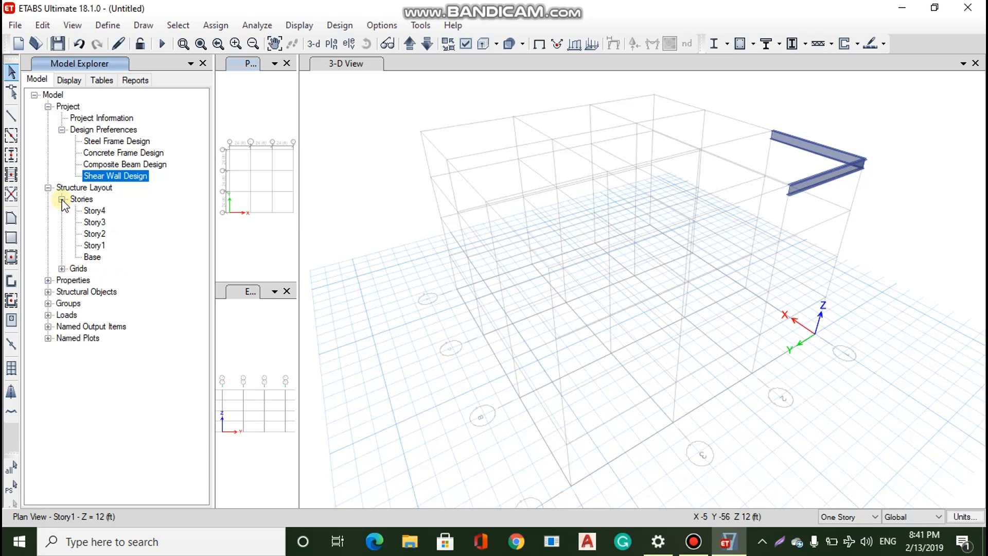
left_click(62, 269)
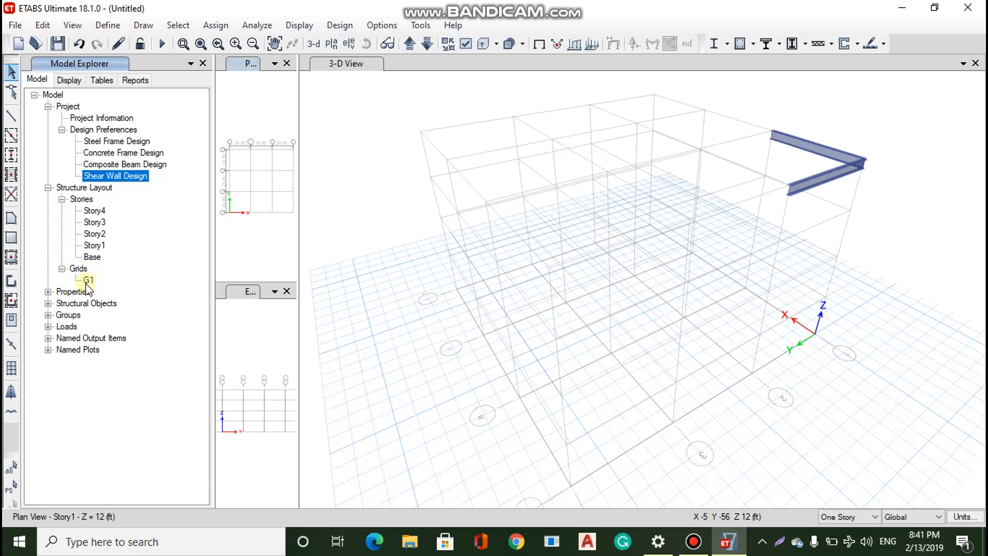
Expand the properties, structural objects and groups branches of the model tree to examine their contents
left_click(48, 291)
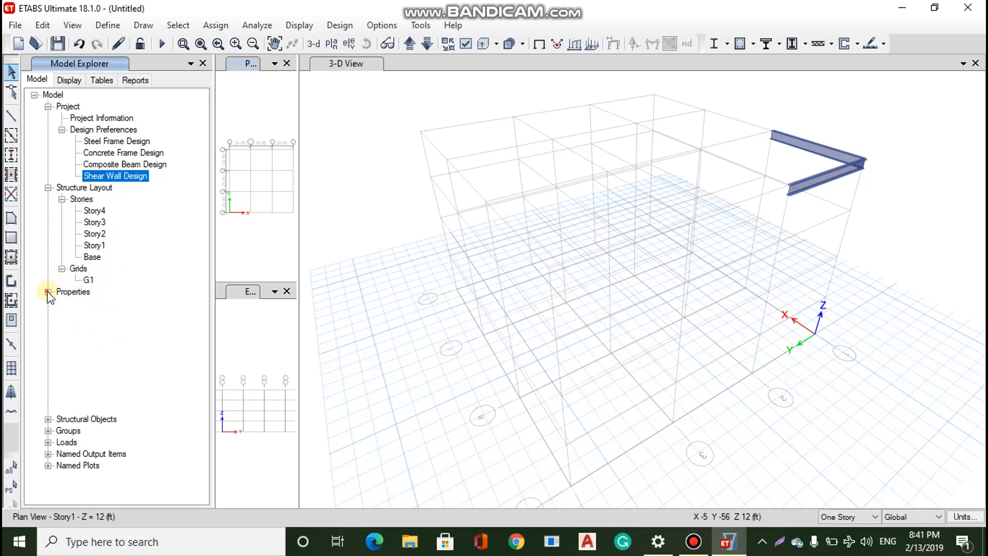
left_click(83, 305)
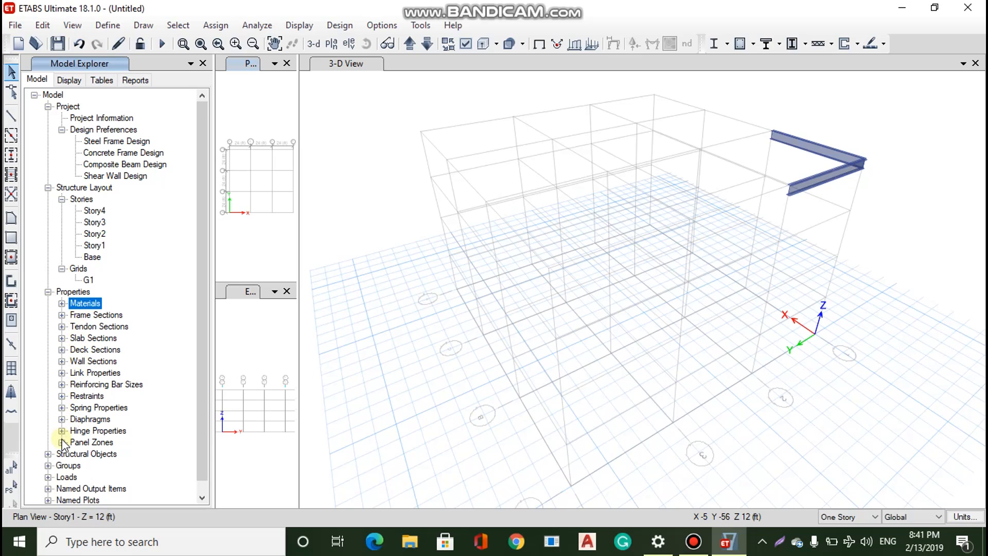
left_click(47, 453)
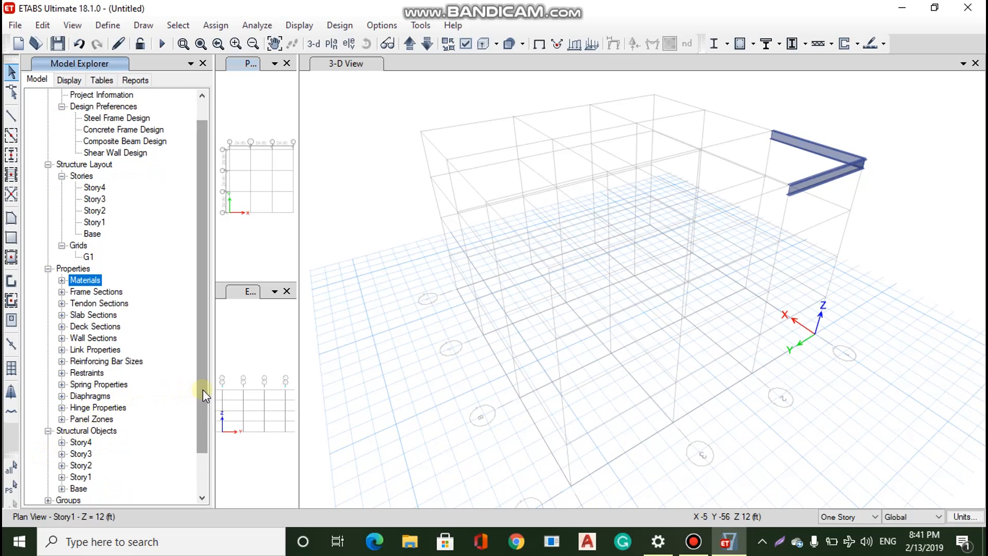
left_click_drag(202, 391, 196, 432)
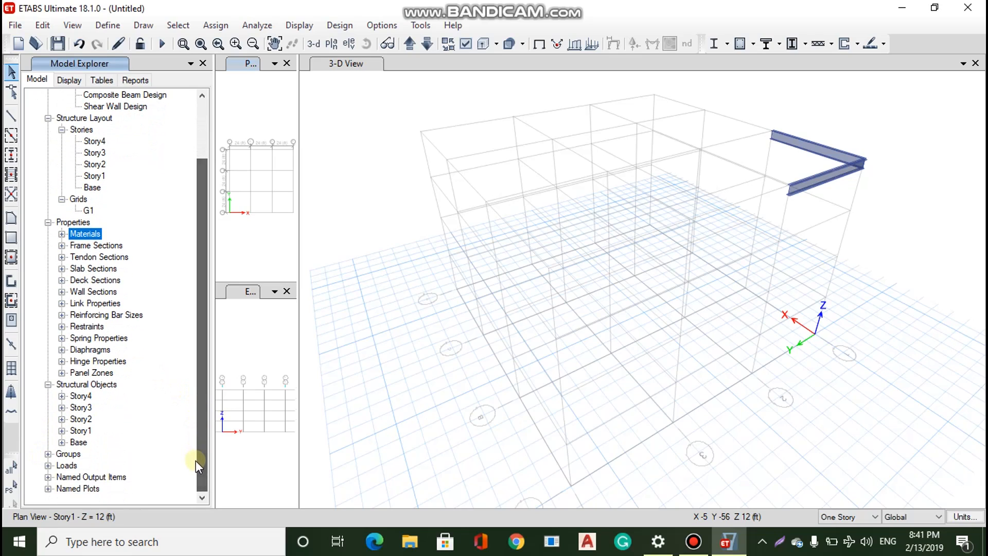
left_click(48, 453)
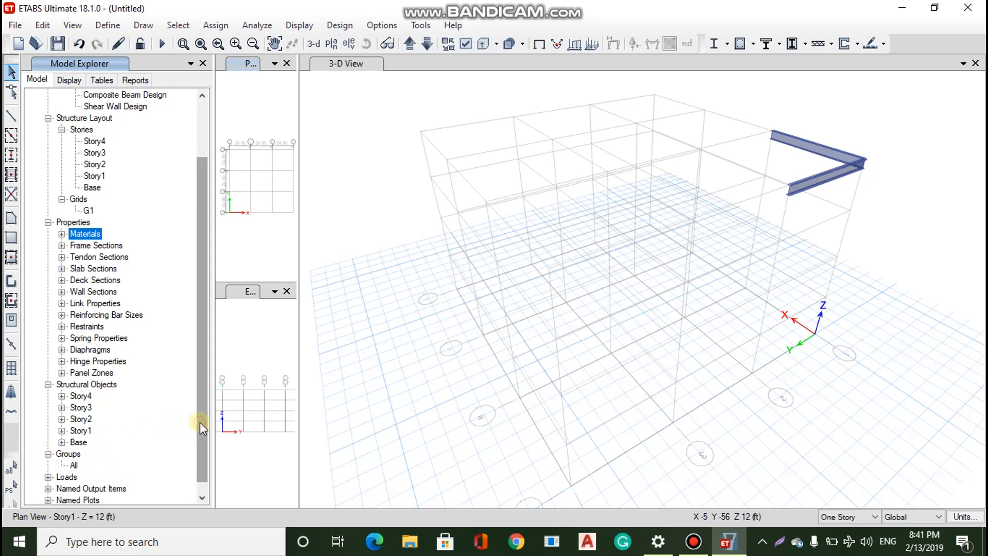
left_click_drag(200, 421, 200, 433)
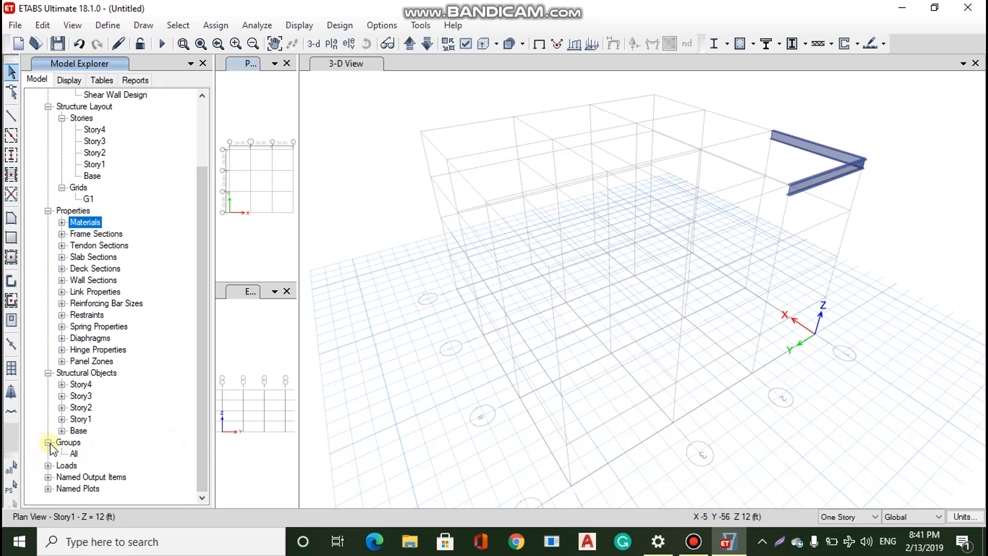
Expand the loads branch of the model tree and examine its functions and load patterns
left_click(48, 465)
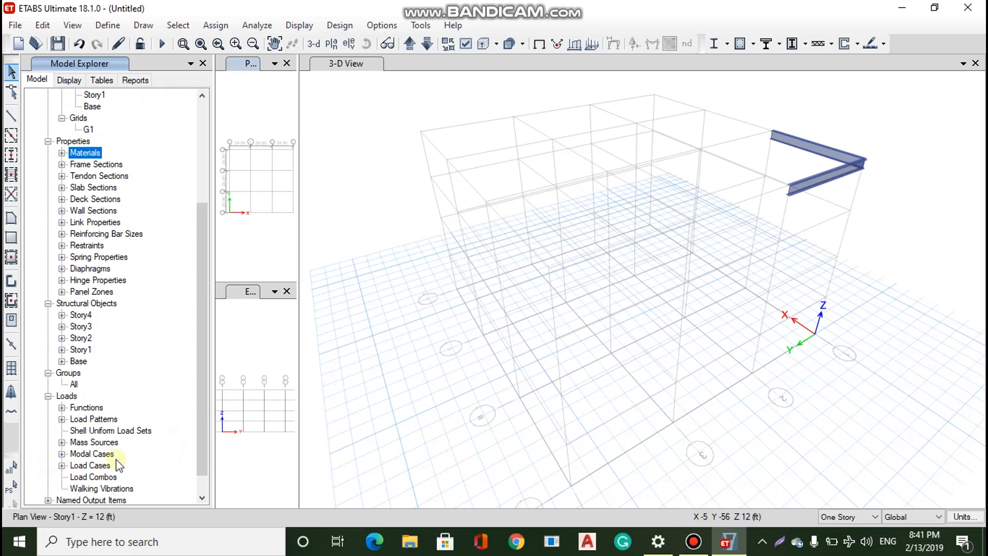
left_click_drag(203, 433, 199, 471)
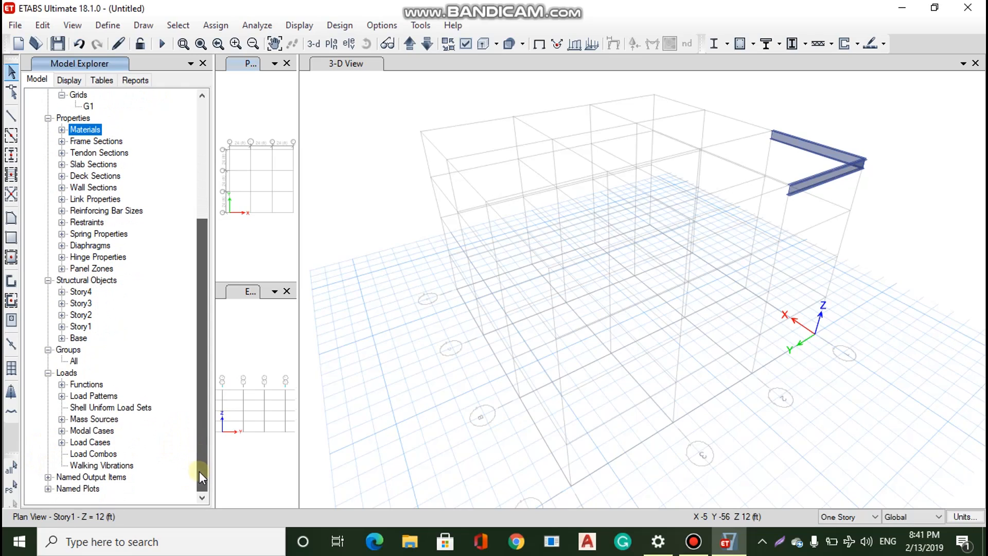
left_click(83, 385)
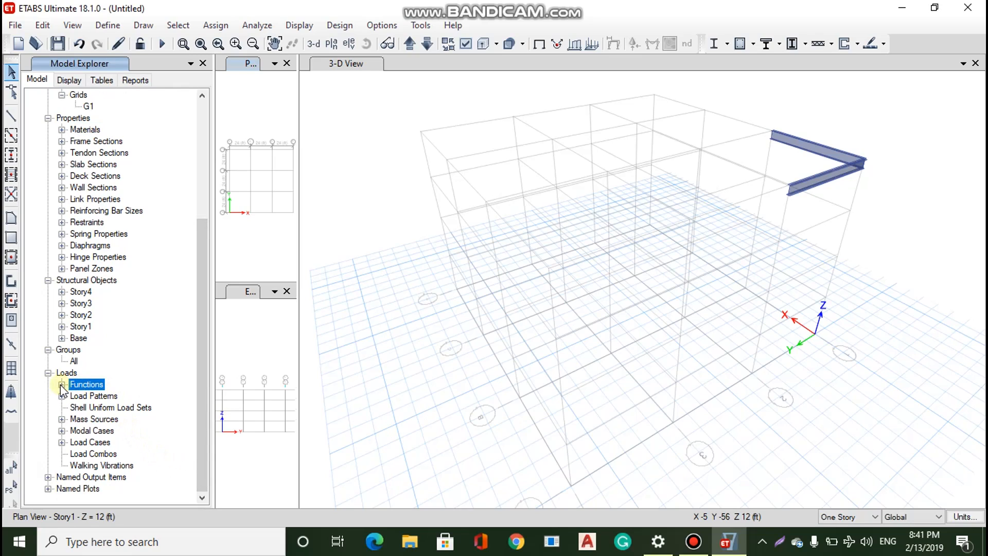
left_click(77, 397)
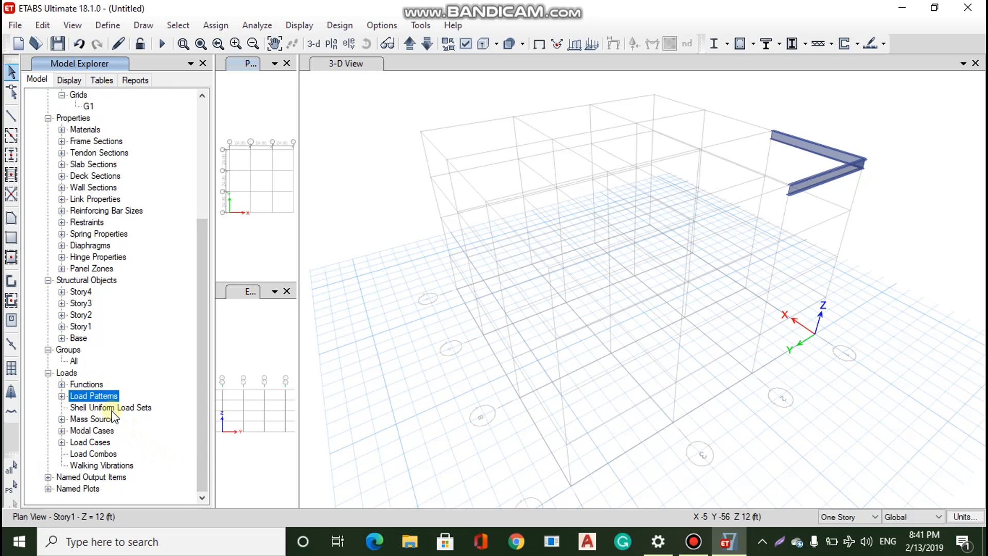
left_click(61, 396)
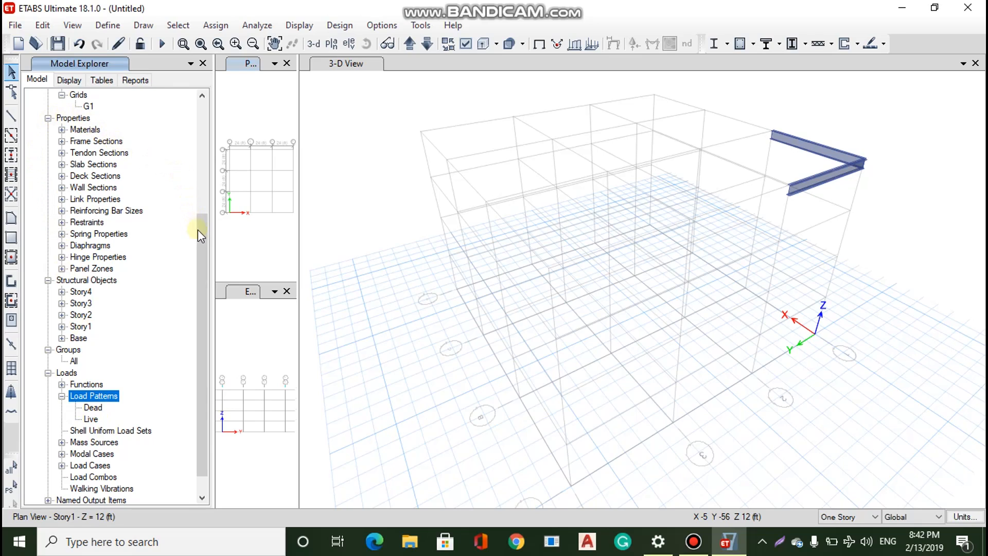
left_click_drag(197, 229, 189, 94)
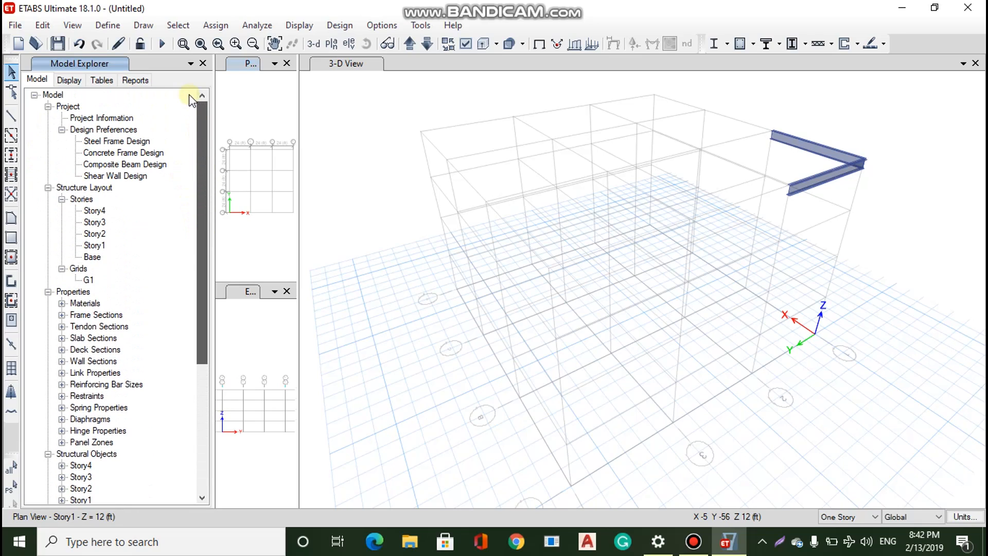
Look through the model explorer's display, tables and reports sections, including the project and summary report entries
left_click(64, 81)
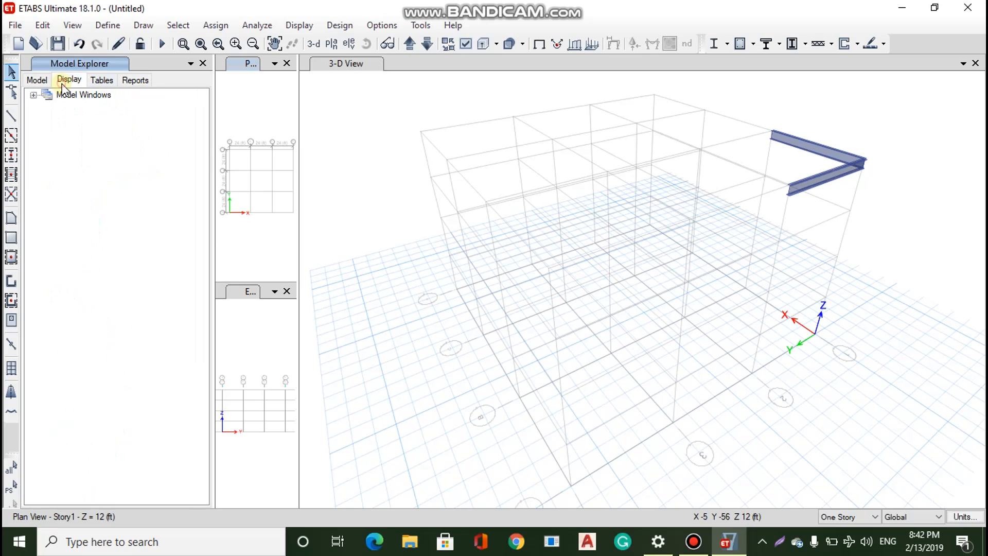
left_click(102, 81)
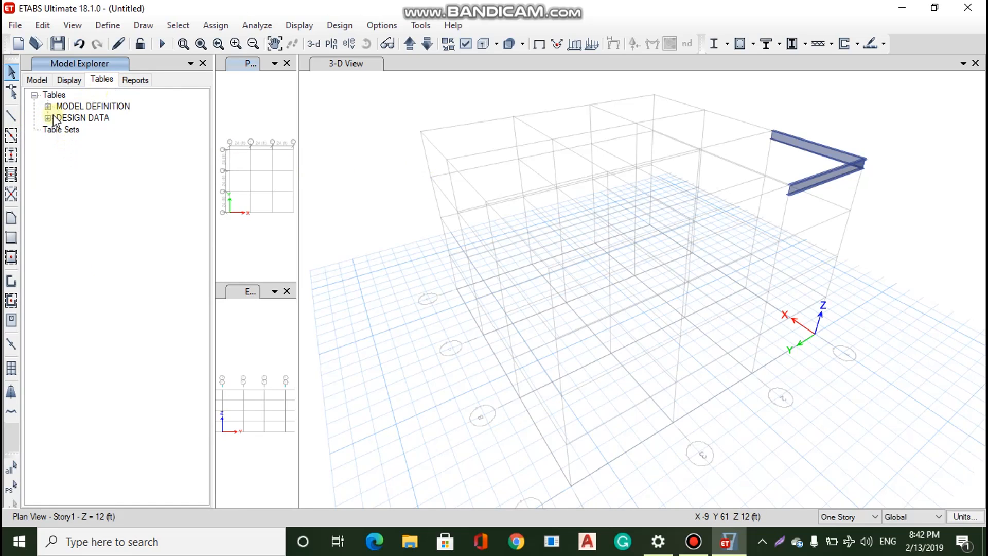
left_click(134, 81)
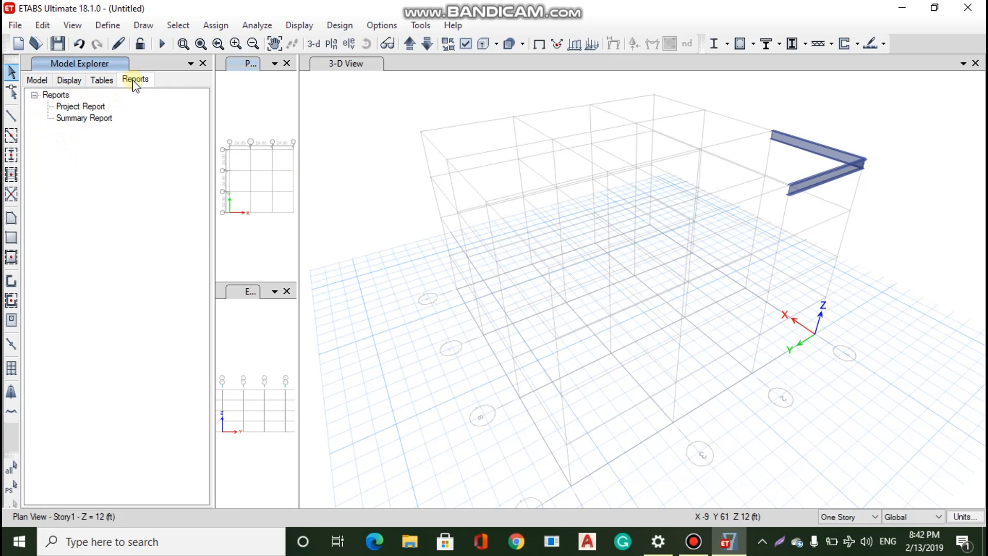
left_click(106, 81)
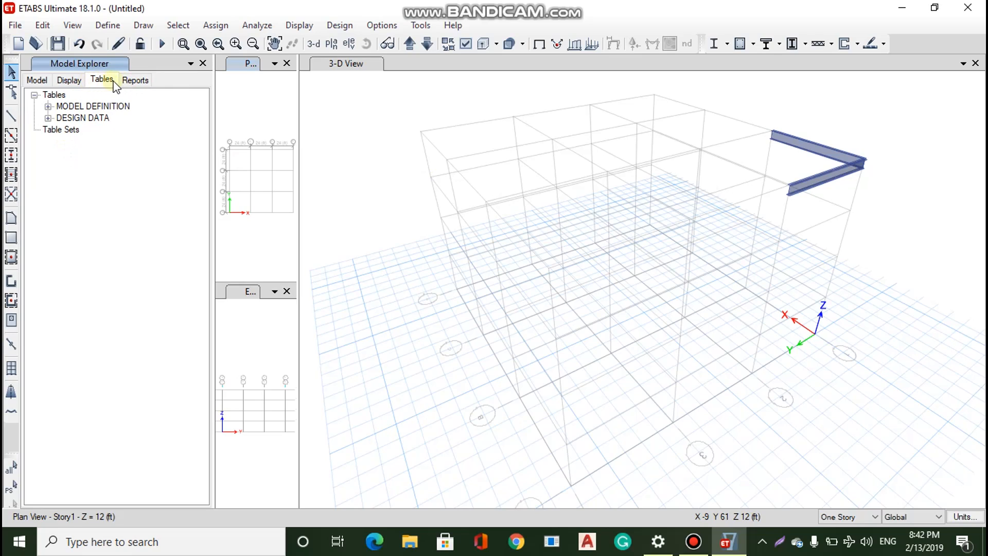
left_click(134, 80)
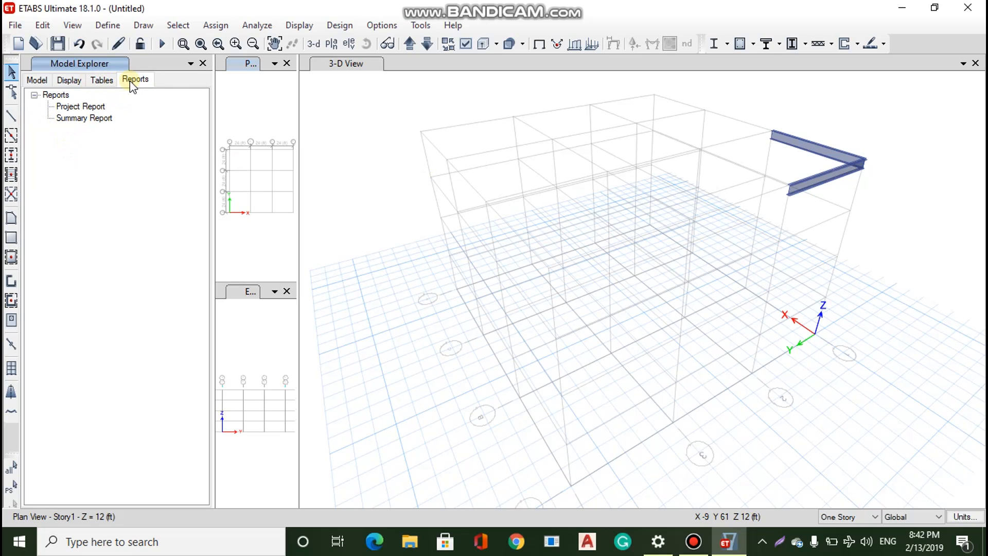
left_click(75, 107)
left_click(72, 118)
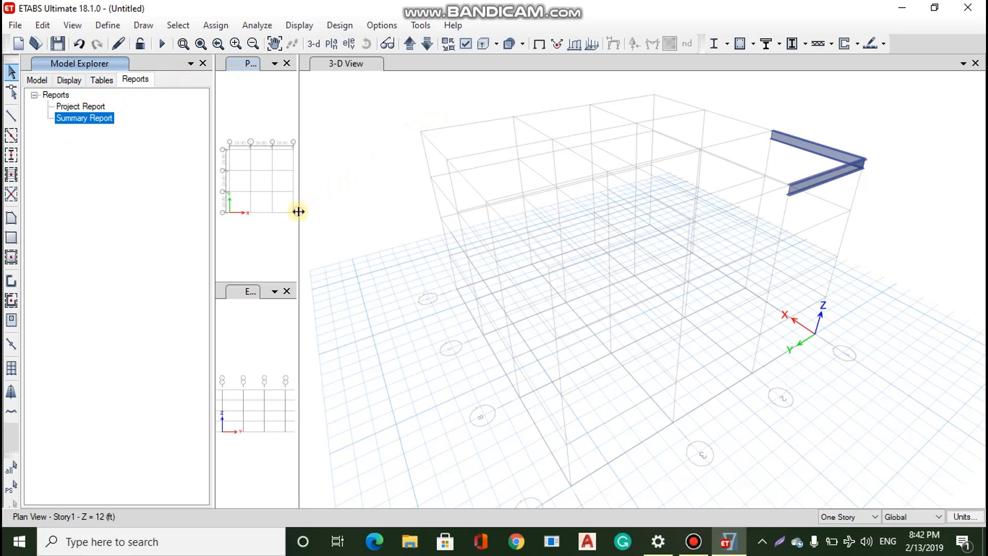
Widen the plan and elevation views by narrowing the 3-D view, and delete the two extruded frame members
left_click_drag(298, 212, 610, 359)
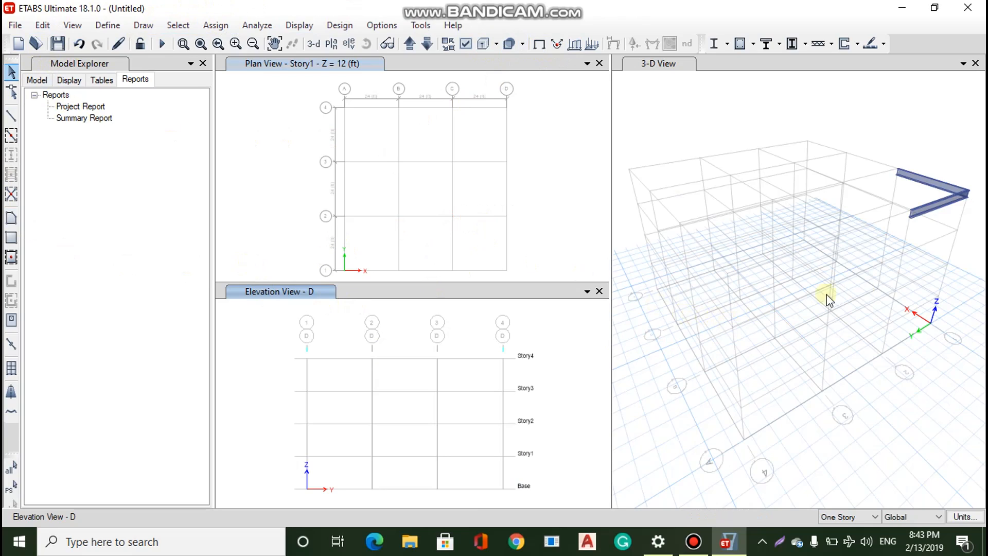
left_click_drag(969, 235, 891, 160)
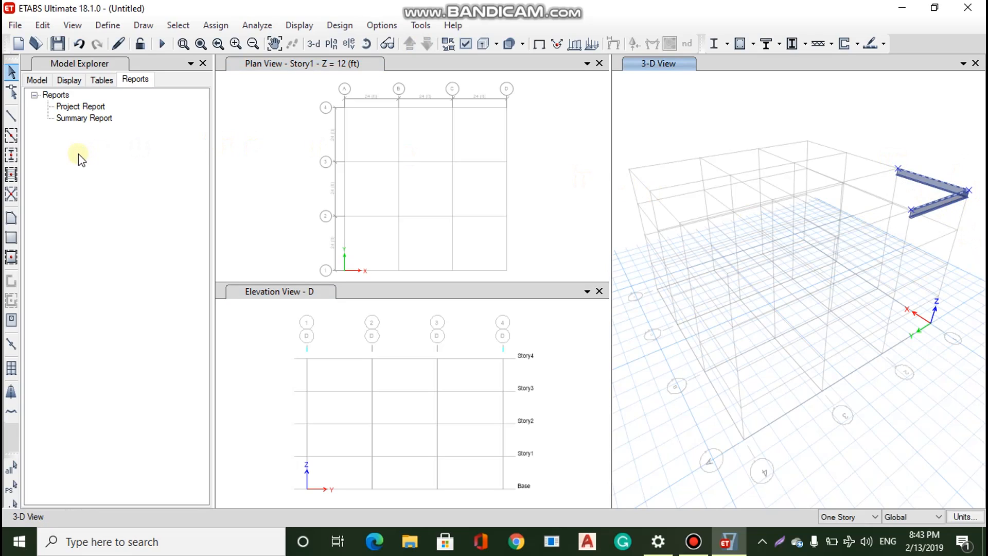
key("Delete")
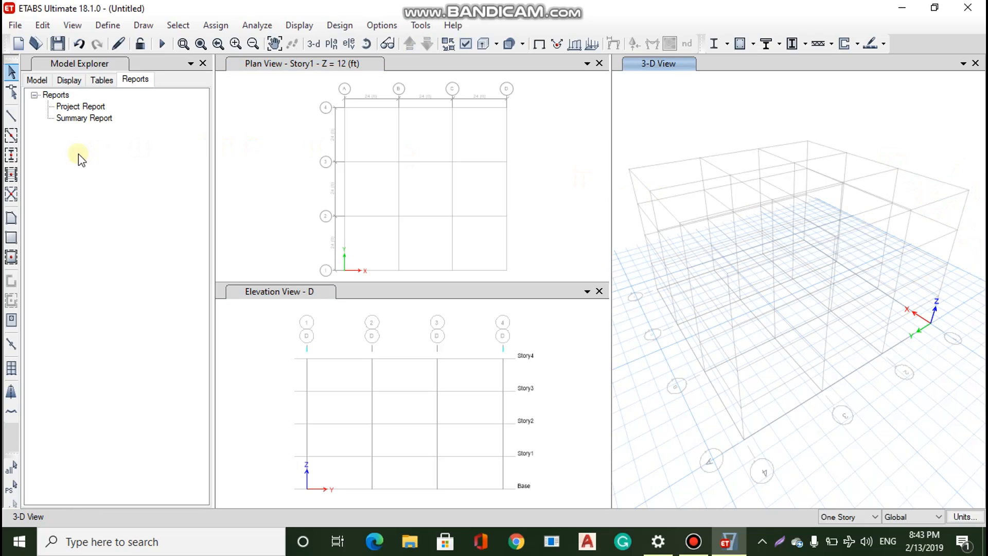